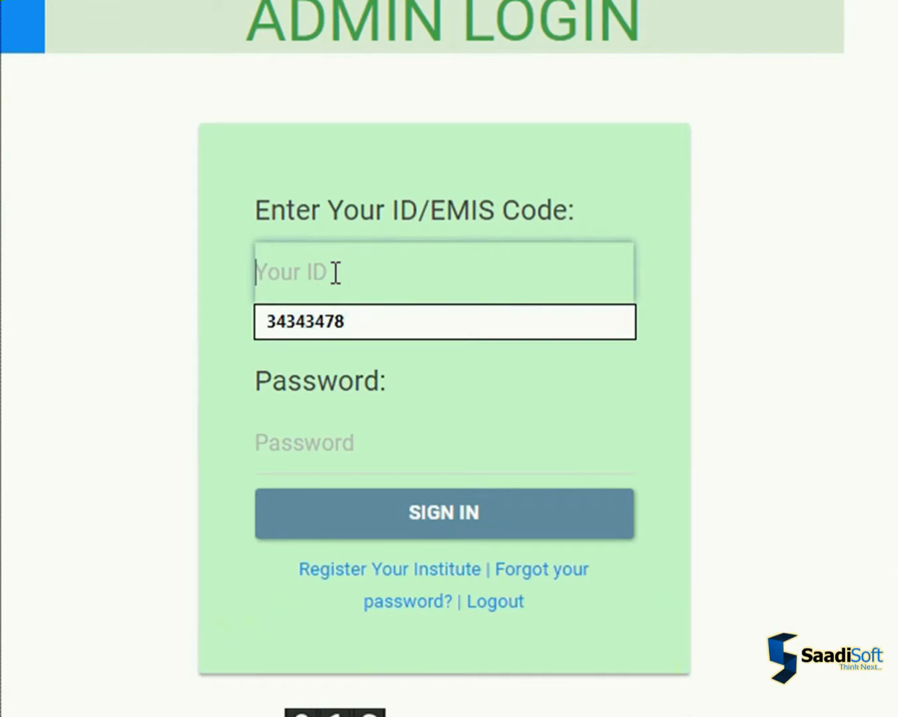
Sign in to the admin login with the institute's EMIS code and the account password
{"action": "type", "text": "34343478"}
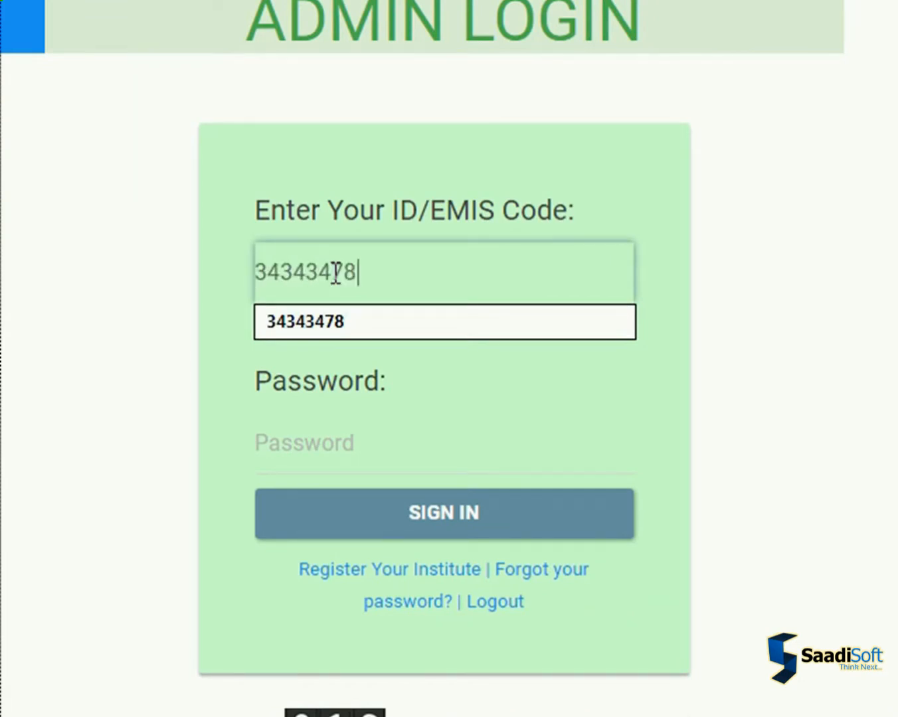
{"action": "key", "text": "Tab"}
{"action": "type", "text": "12"}
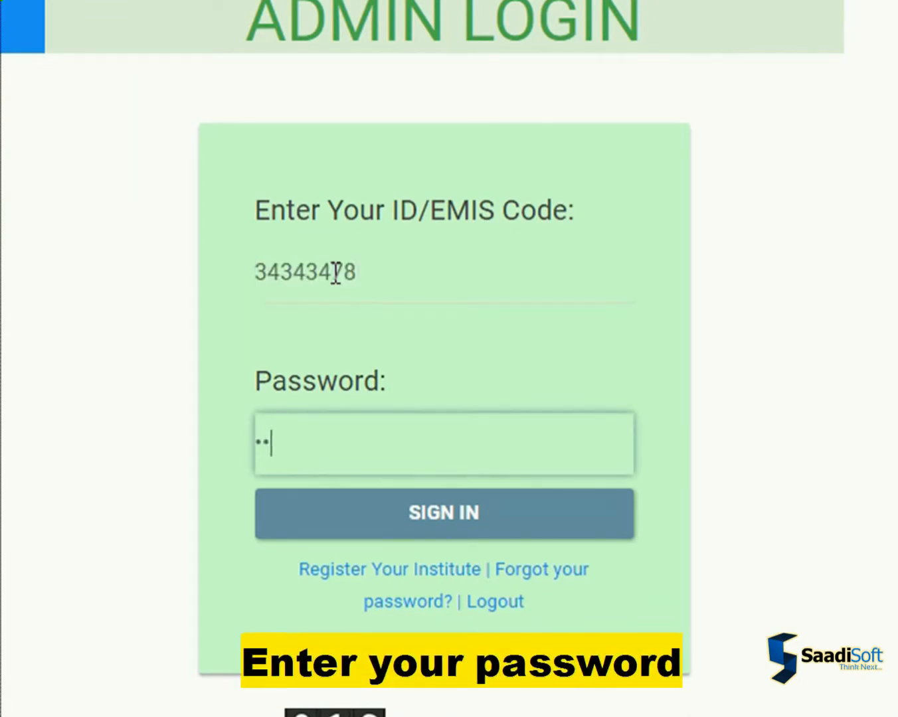
{"action": "type", "text": "345678"}
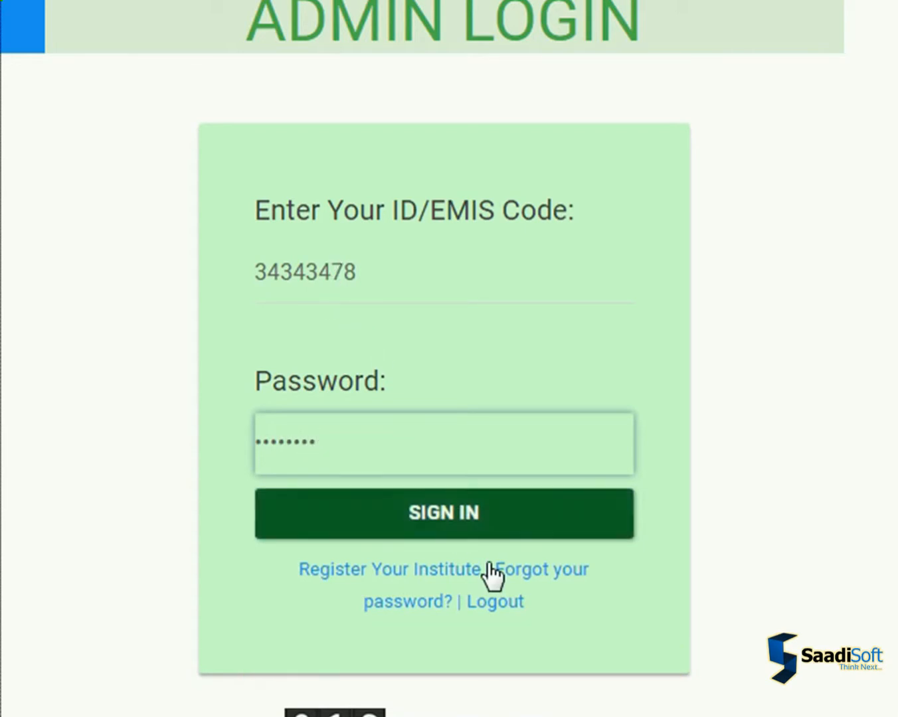
{"action": "left_click", "coordinate": [517, 526]}
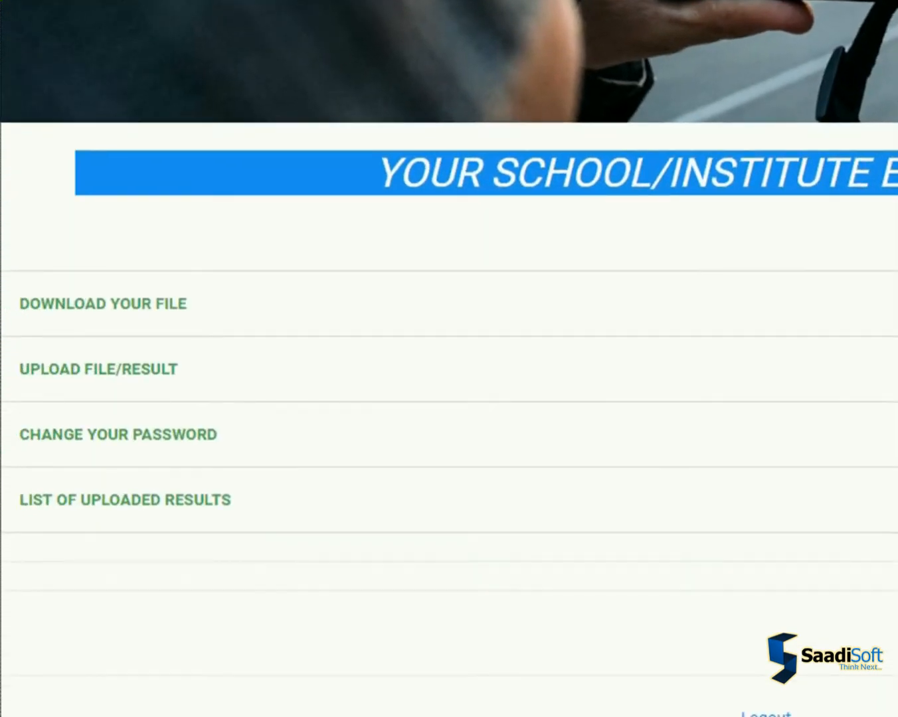
Open the file download section, submit the institute's EMIS code and password, and download the default file
{"action": "scroll", "coordinate": [450, 358], "scroll_direction": "down", "scroll_amount": 2}
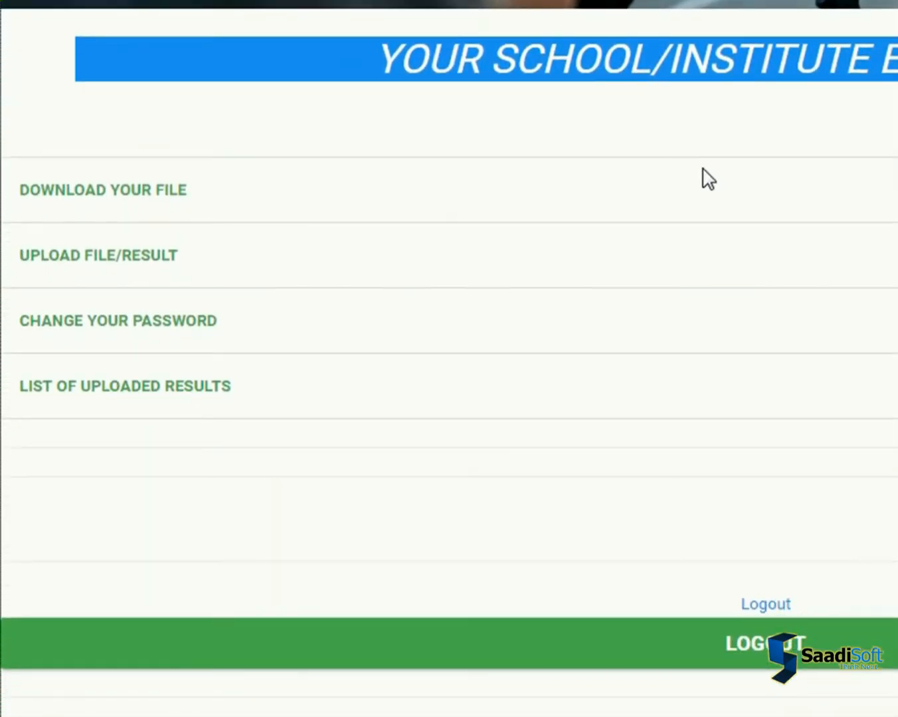
{"action": "left_click", "coordinate": [163, 192]}
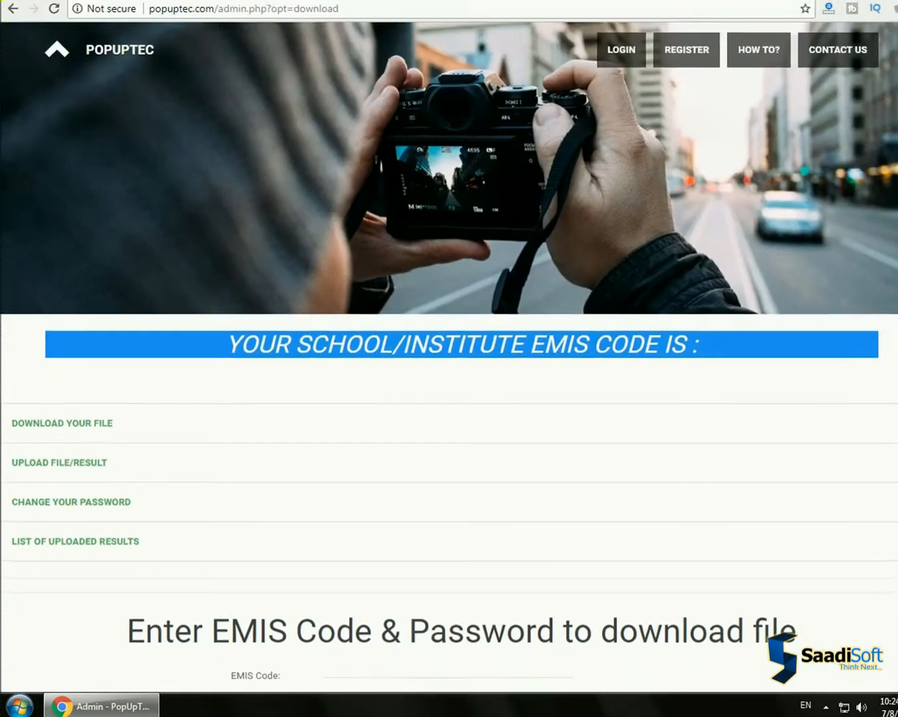
{"action": "scroll", "coordinate": [896, 438], "scroll_direction": "down", "scroll_amount": 3}
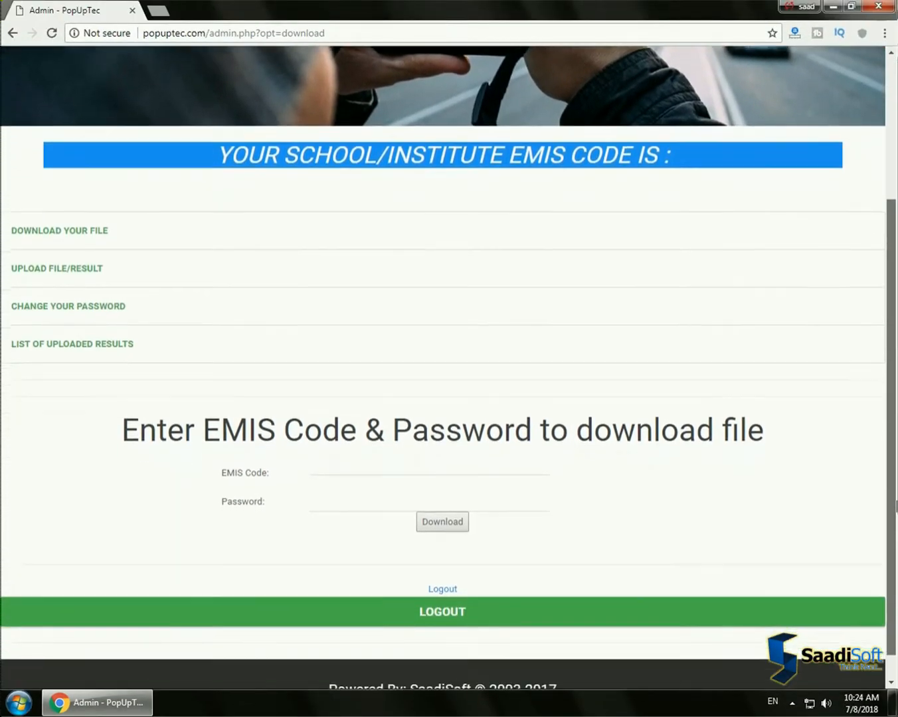
{"action": "left_click_drag", "start_coordinate": [895, 506], "coordinate": [896, 527]}
{"action": "left_click", "coordinate": [452, 440]}
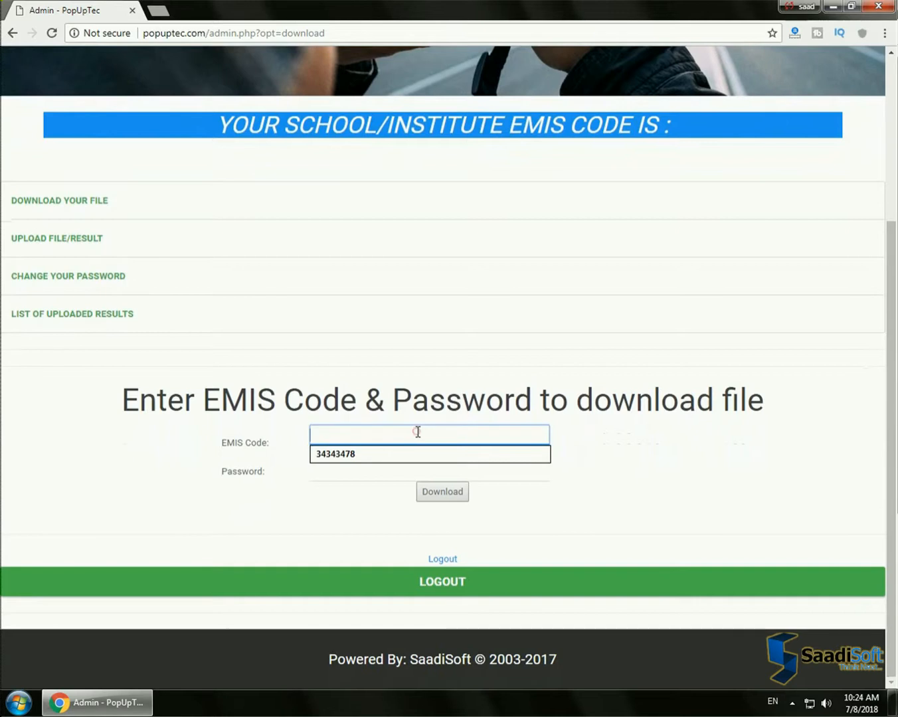
{"action": "left_click", "coordinate": [367, 457]}
{"action": "left_click", "coordinate": [364, 473]}
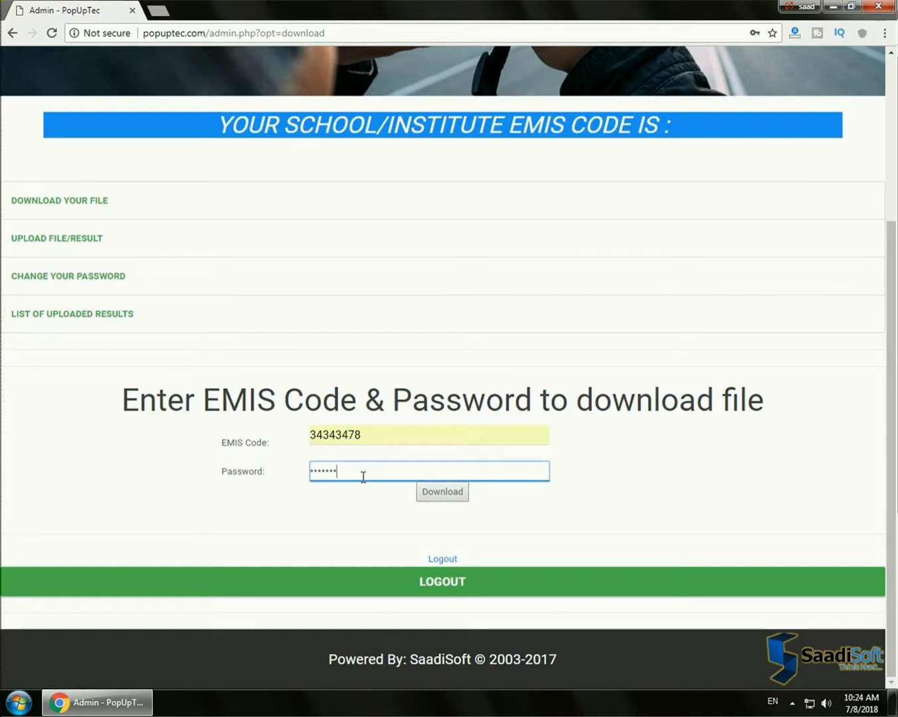
{"action": "left_click", "coordinate": [442, 492]}
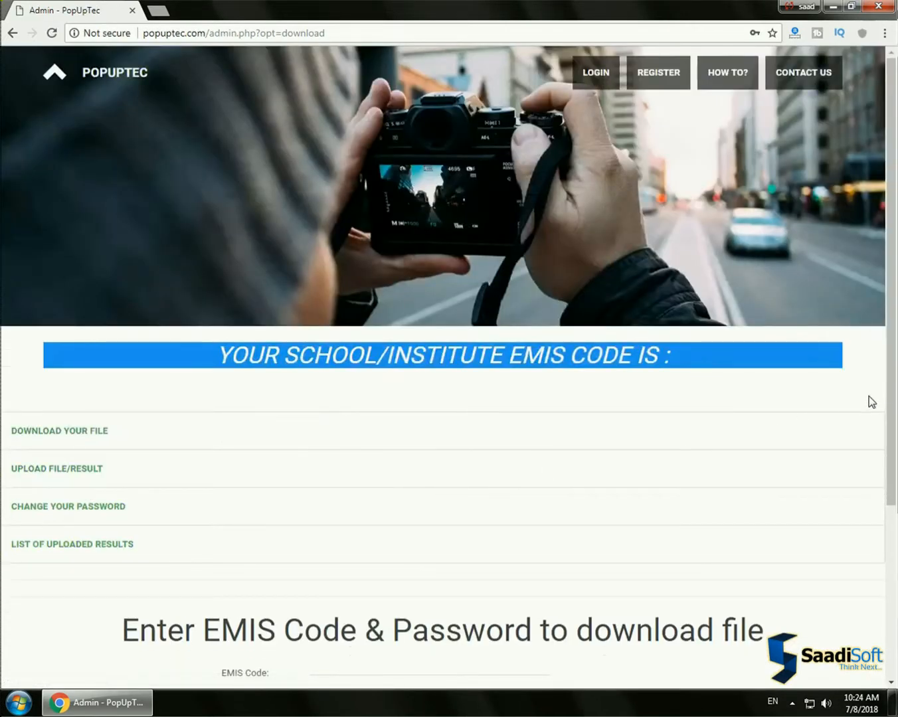
{"action": "left_click_drag", "start_coordinate": [891, 395], "coordinate": [896, 569]}
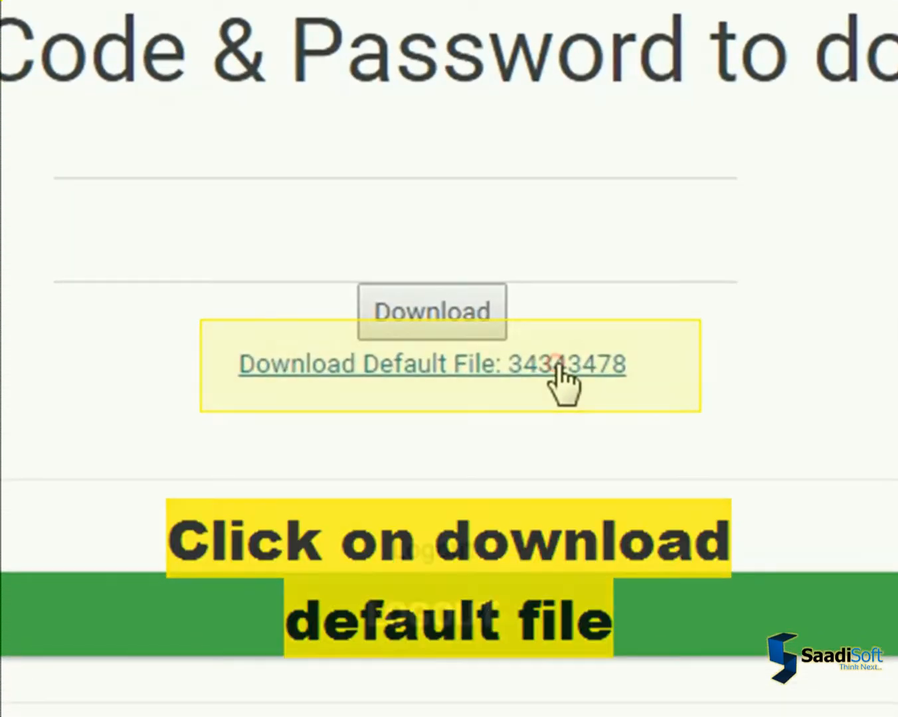
{"action": "left_click", "coordinate": [558, 365]}
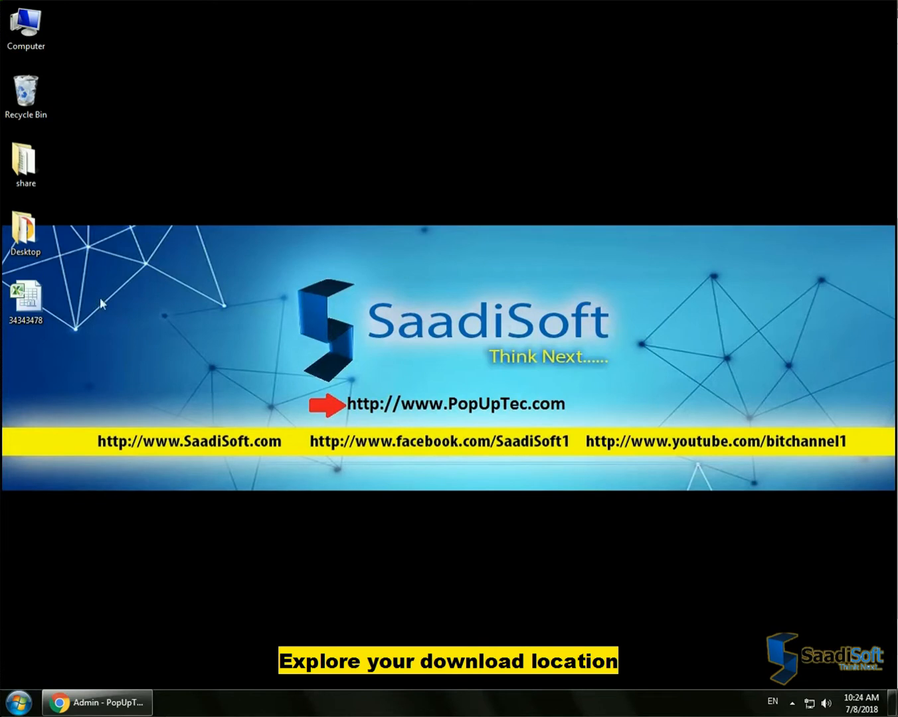
Open the downloaded default workbook from the desktop in Excel and enable editing
{"action": "right_click", "coordinate": [32, 324]}
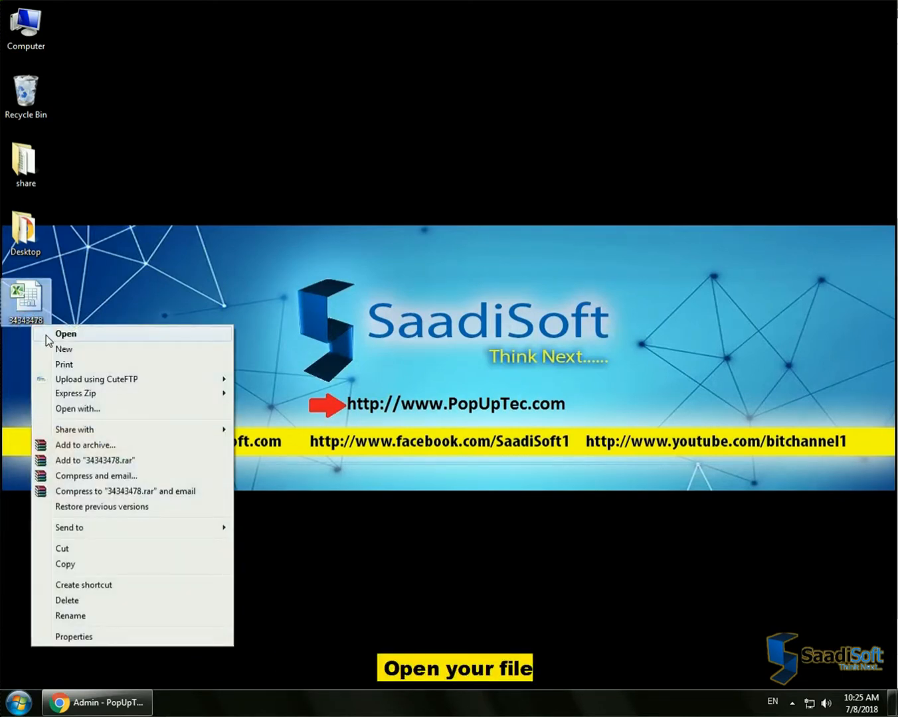
{"action": "left_click", "coordinate": [47, 338]}
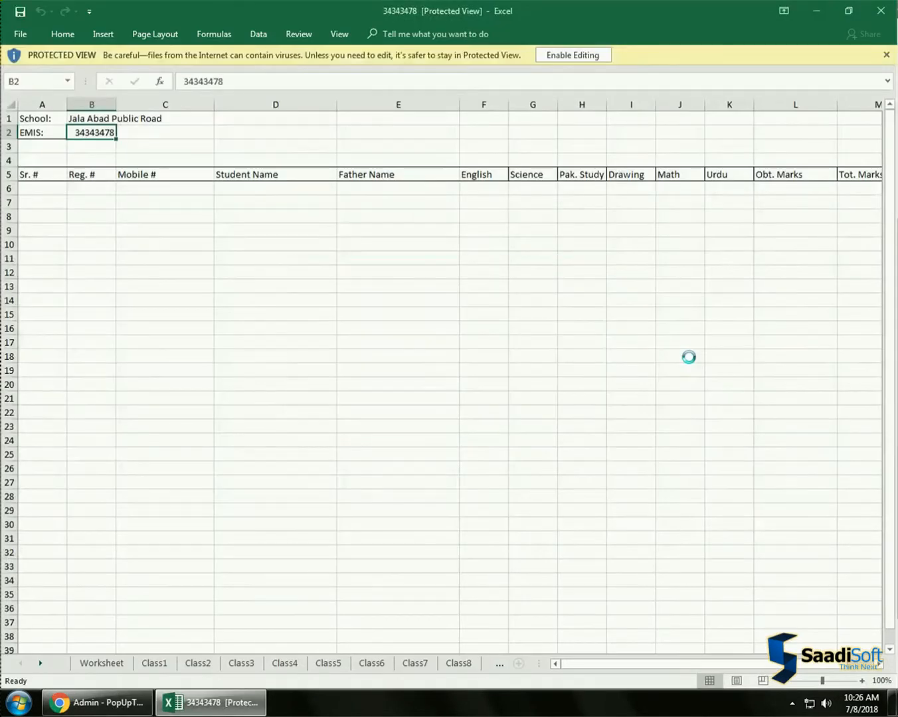
{"action": "left_click", "coordinate": [568, 56]}
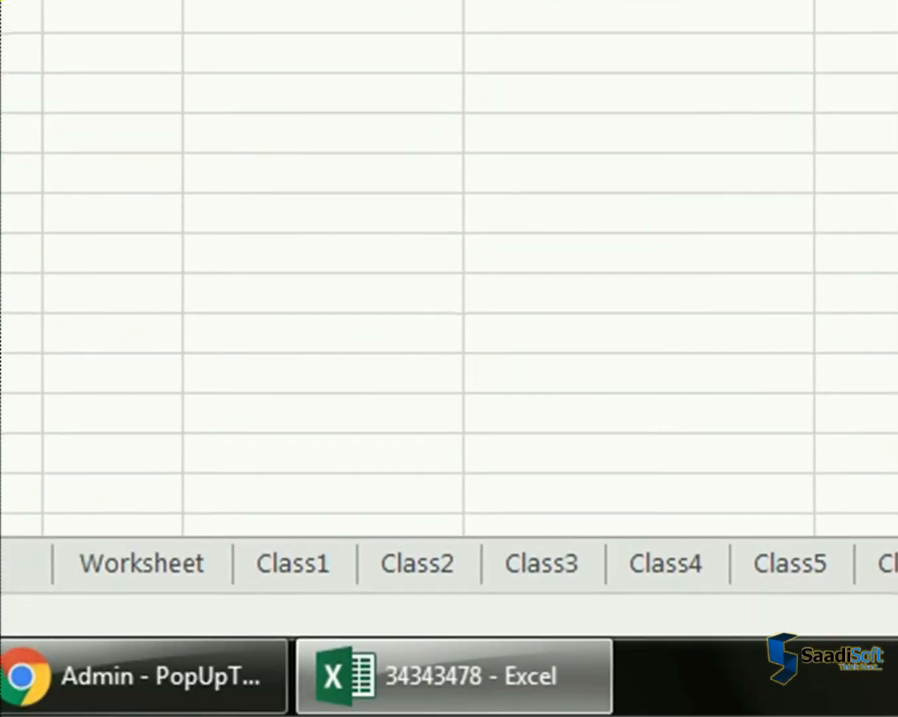
Look through the class sheets of the workbook from Class1 to Class10
{"action": "left_click", "coordinate": [294, 581]}
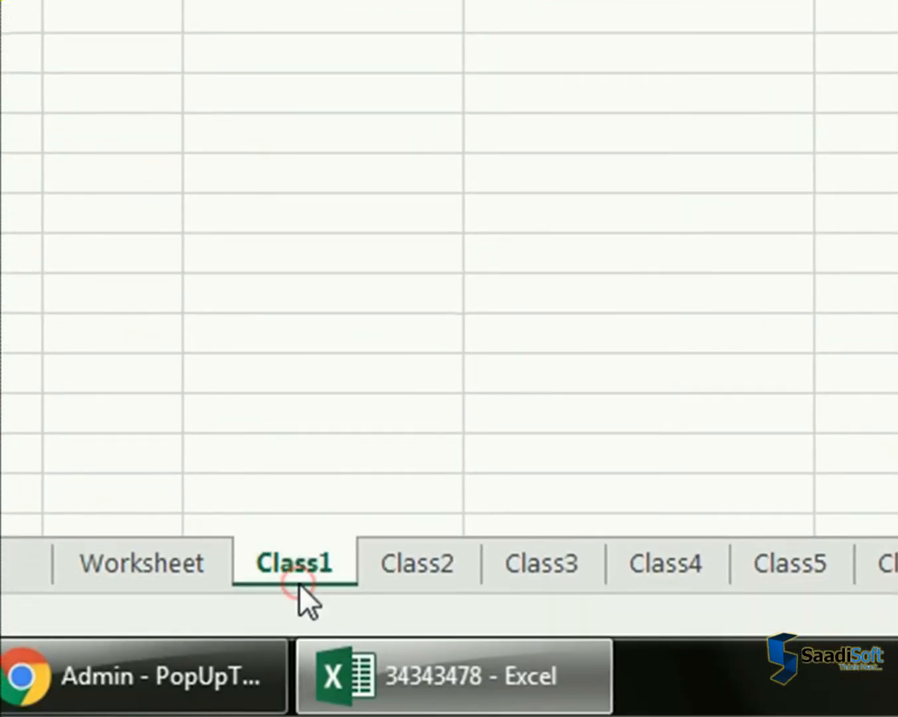
{"action": "left_click", "coordinate": [414, 580]}
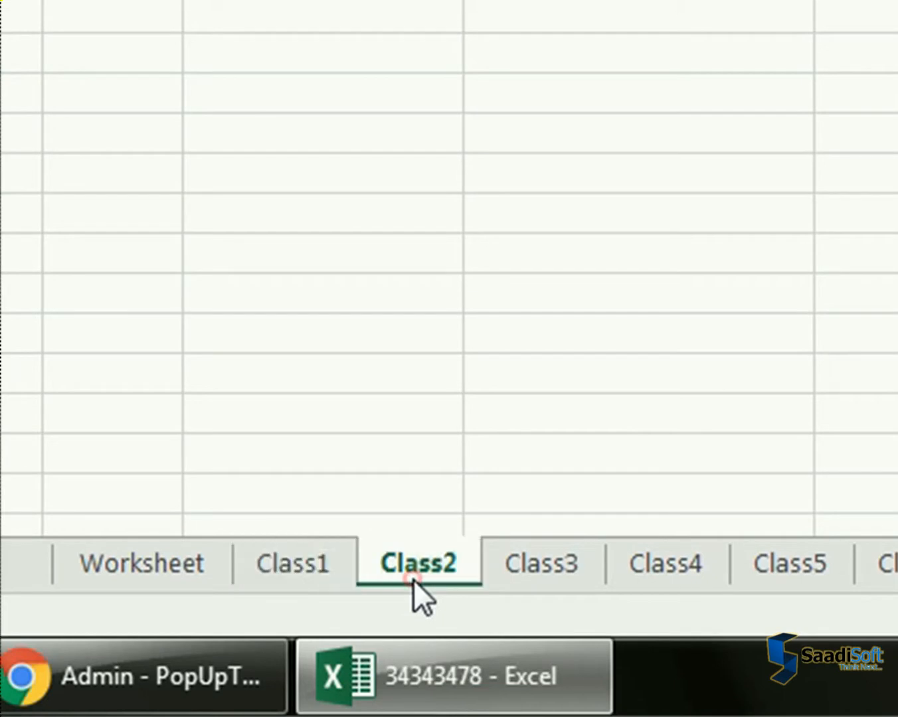
{"action": "left_click", "coordinate": [555, 583]}
{"action": "left_click", "coordinate": [672, 580]}
{"action": "left_click", "coordinate": [789, 579]}
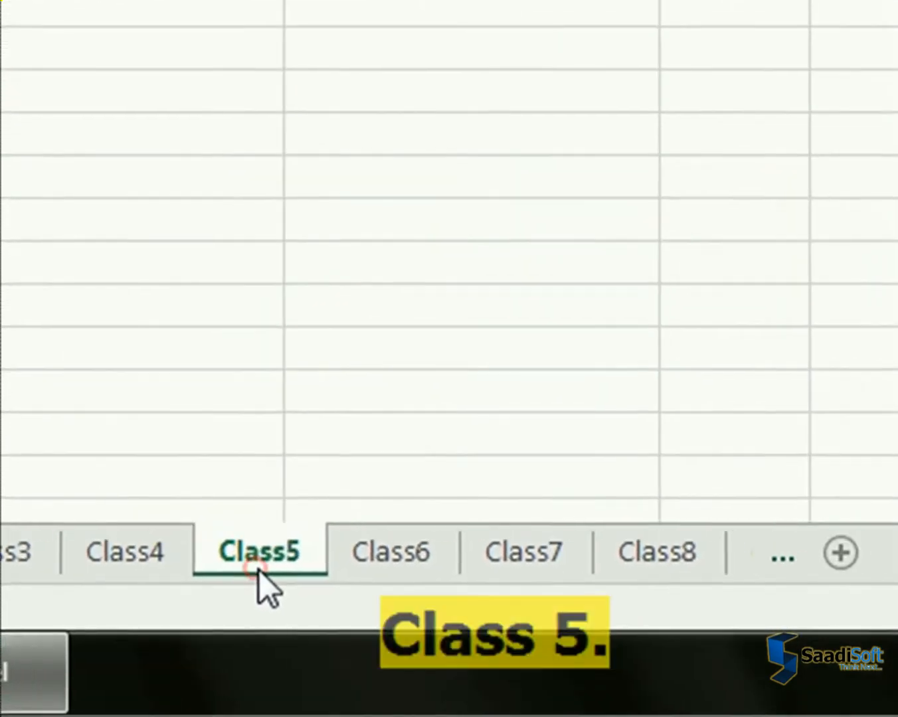
{"action": "left_click", "coordinate": [814, 578]}
{"action": "left_click", "coordinate": [472, 563]}
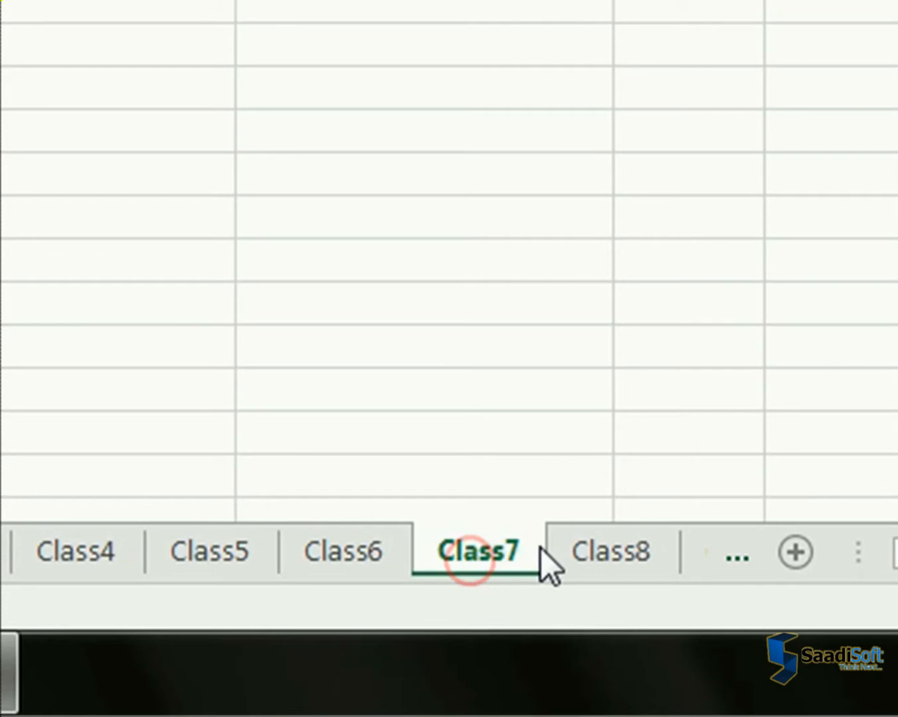
{"action": "left_click", "coordinate": [614, 544]}
{"action": "left_click", "coordinate": [735, 554]}
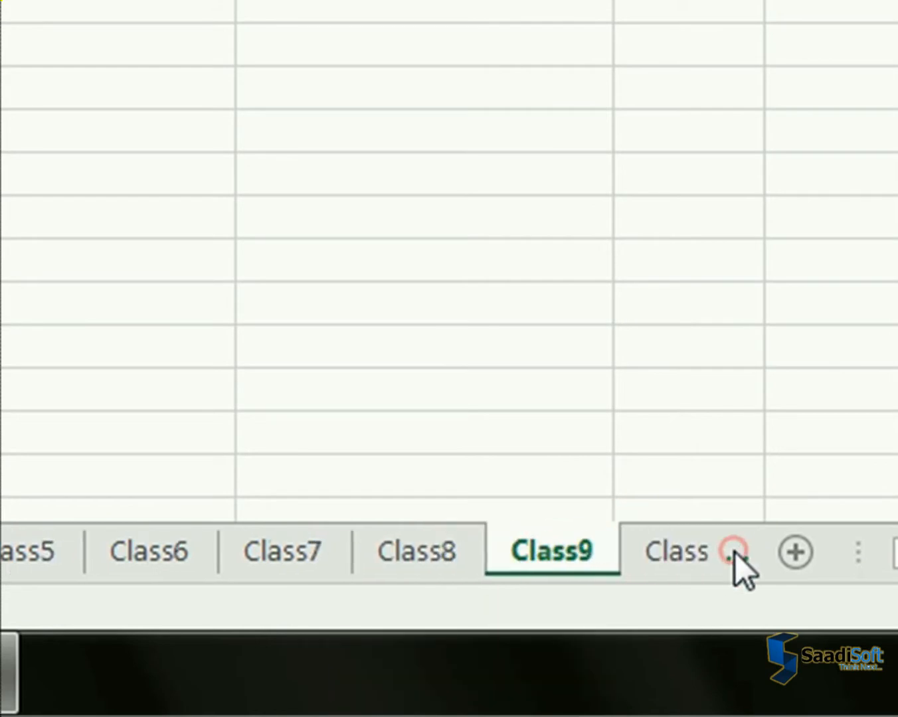
{"action": "left_click", "coordinate": [736, 553]}
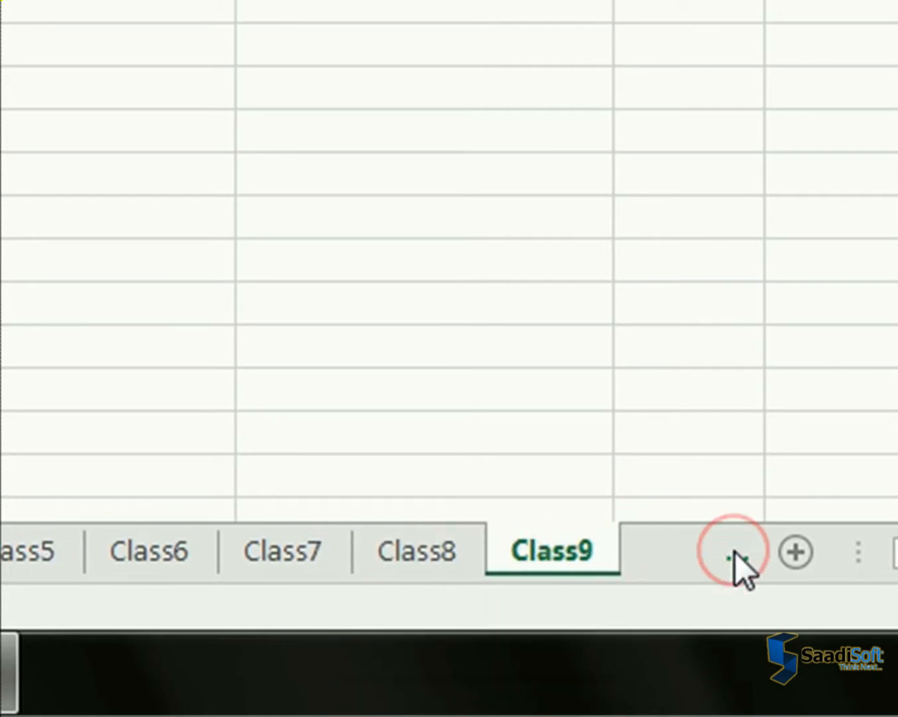
{"action": "left_click", "coordinate": [439, 542]}
{"action": "left_click", "coordinate": [519, 543]}
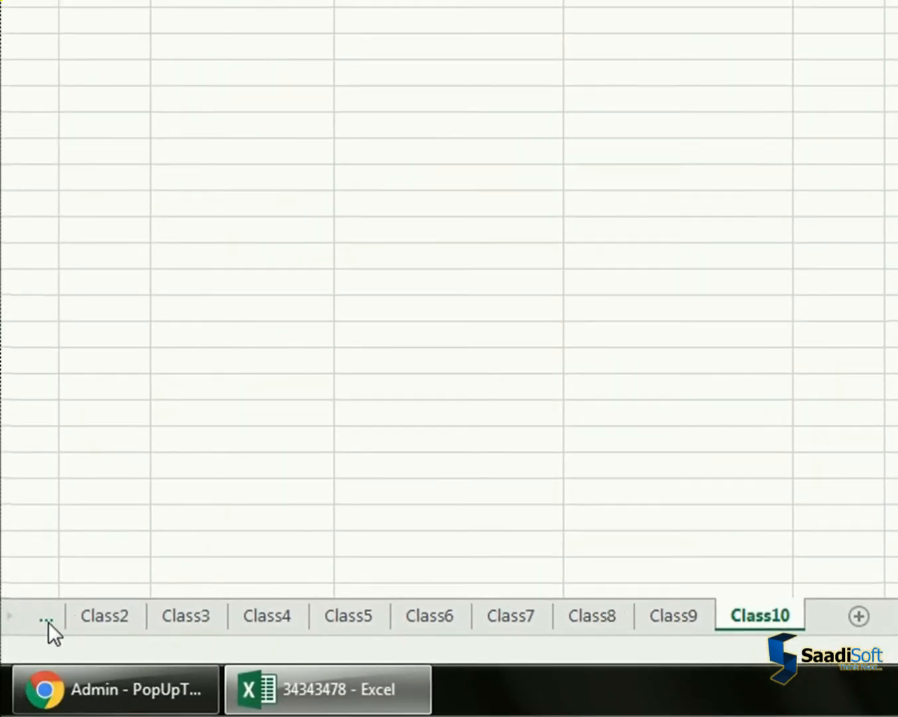
Return to the Class1 sheet and change the Qaida header in F5 to "Qaida (50)"
{"action": "left_click", "coordinate": [35, 619]}
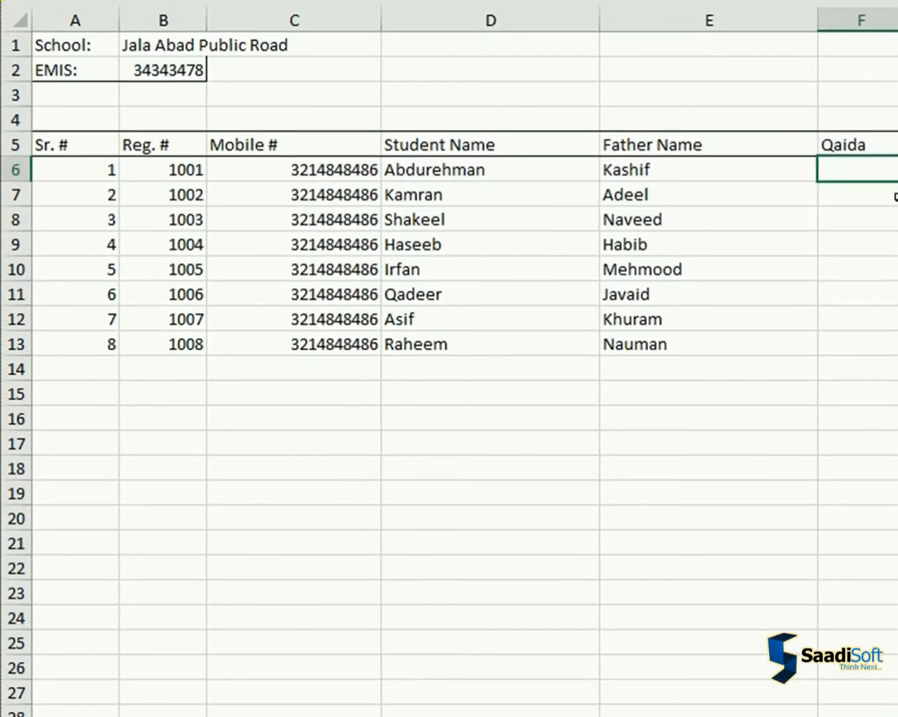
{"action": "left_click", "coordinate": [879, 143]}
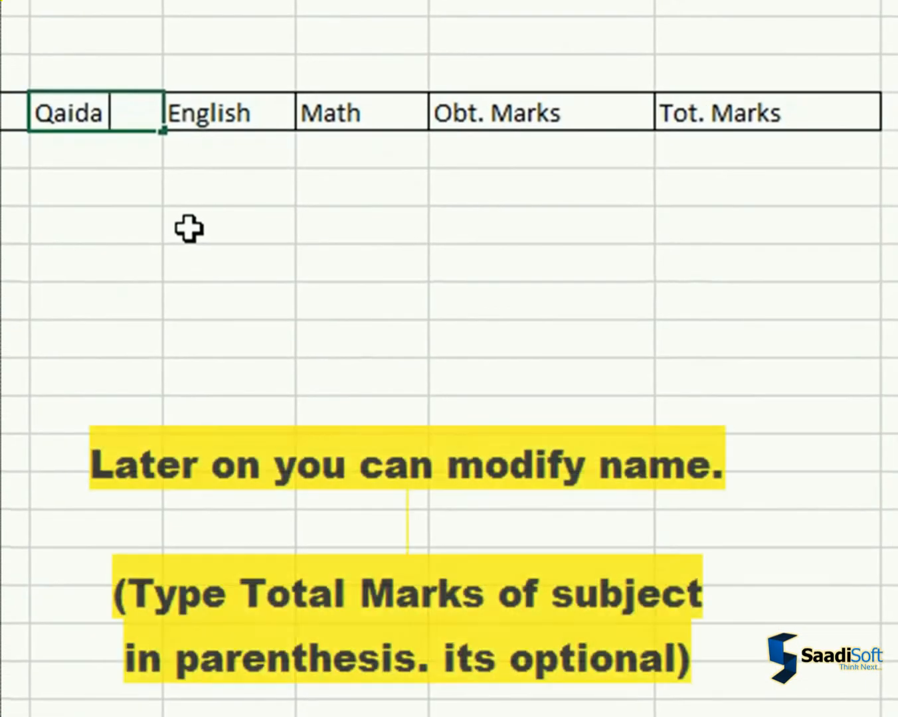
{"action": "type", "text": "()"}
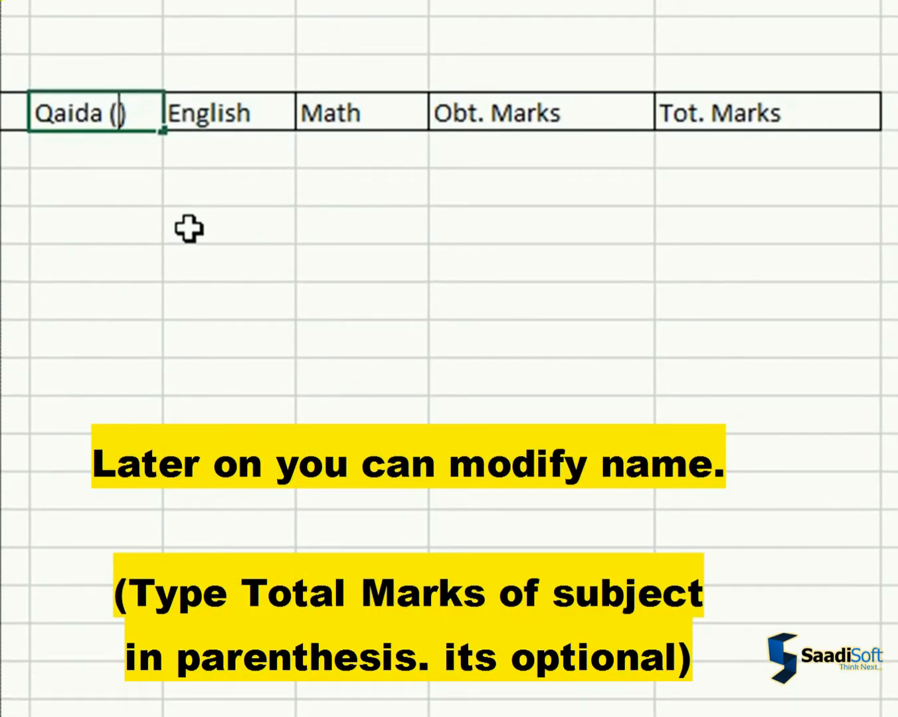
{"action": "type", "text": "50"}
{"action": "key", "text": "Return"}
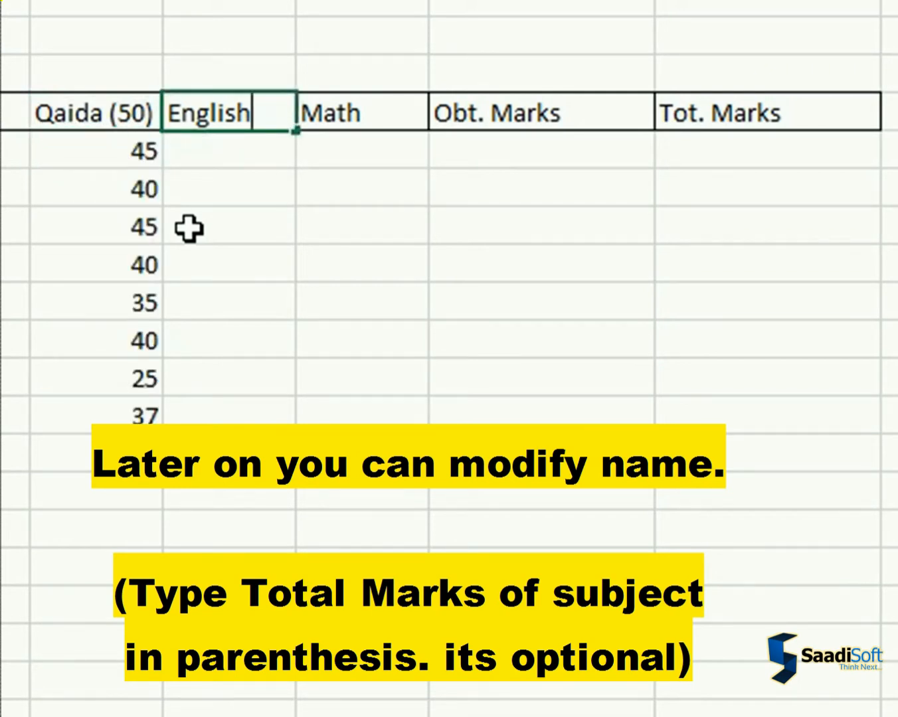
Change the subject headers in G5 and H5 to "English (100)" and "Math (100)"
{"action": "type", "text": "()"}
{"action": "key", "text": "Left"}
{"action": "type", "text": "100"}
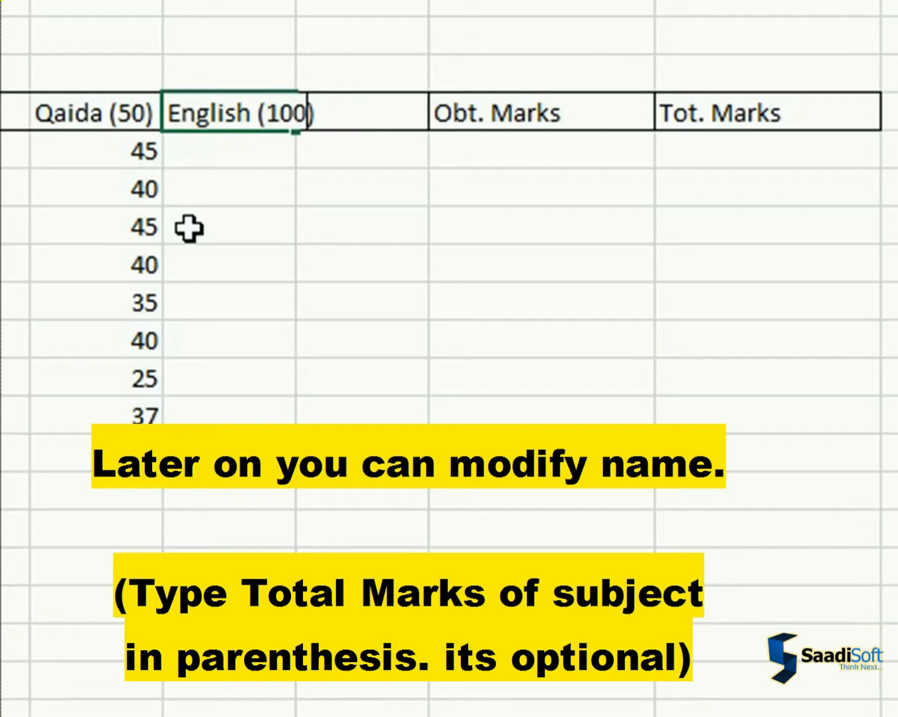
{"action": "key", "text": "Return"}
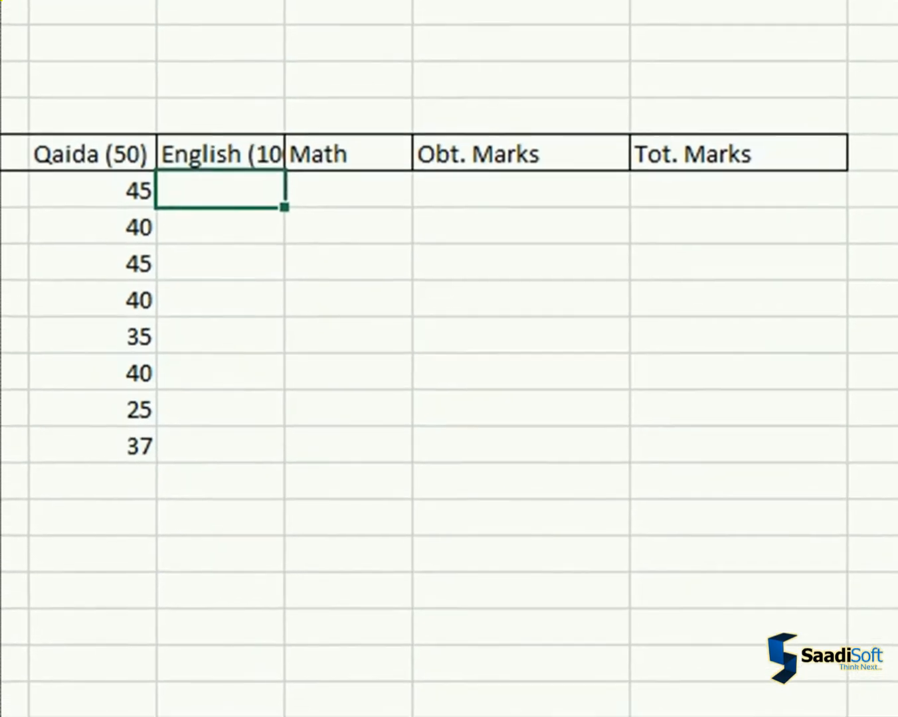
{"action": "double_click", "coordinate": [275, 30]}
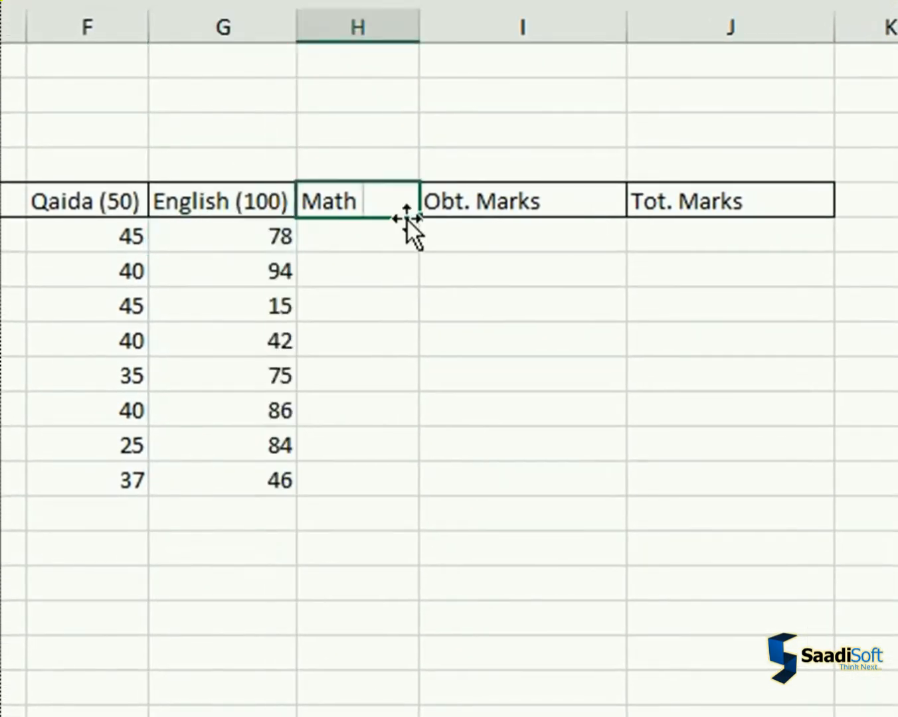
{"action": "type", "text": "()"}
{"action": "key", "text": "Left"}
{"action": "type", "text": "100"}
{"action": "key", "text": "Return"}
Enter a SUM of F6:H6 as the first student's Obt. Marks in I6 and fill it down to I13
{"action": "type", "text": "="}
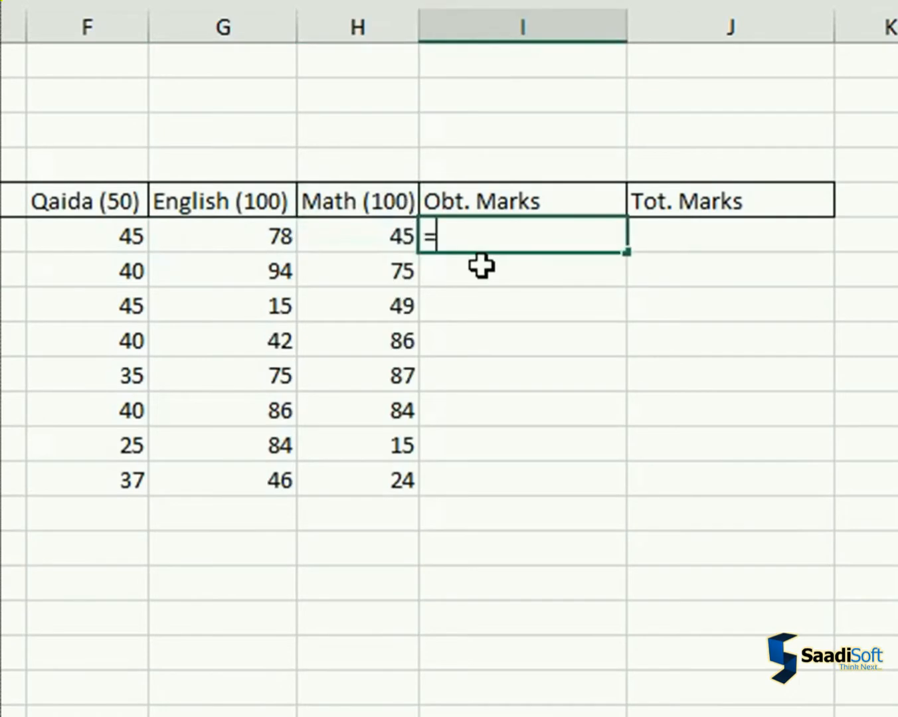
{"action": "type", "text": "sum"}
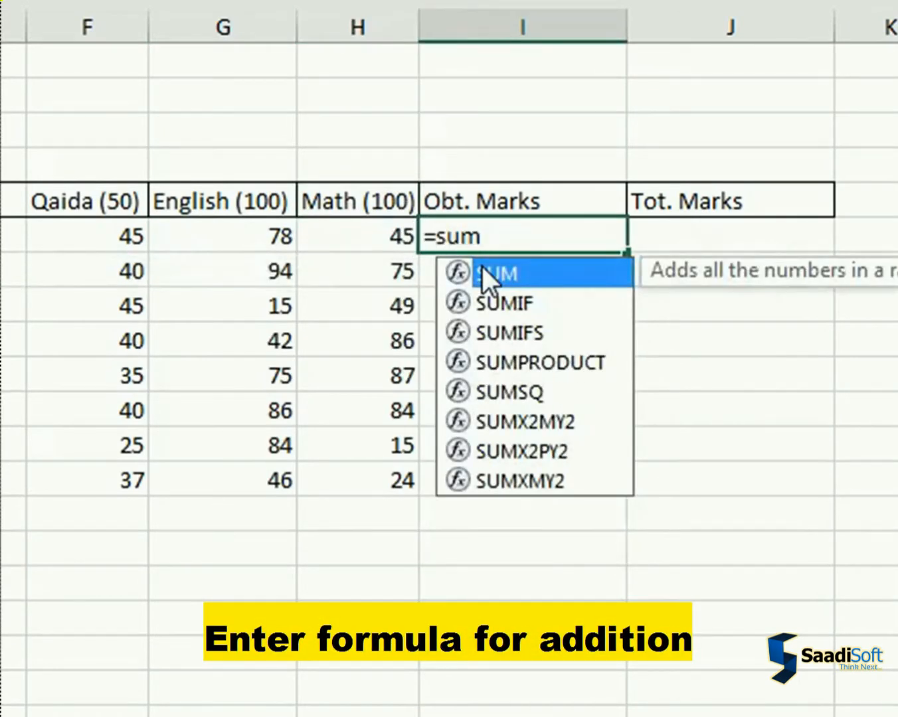
{"action": "type", "text": "("}
{"action": "key", "text": "Left"}
{"action": "key", "text": "shift+Left"}
{"action": "key", "text": "shift+Left"}
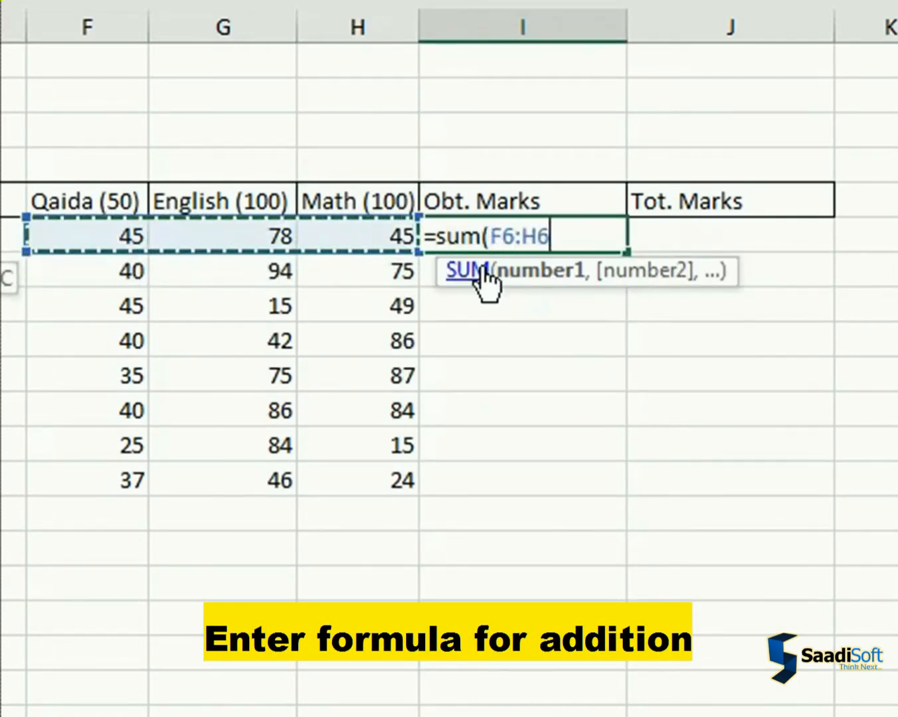
{"action": "key", "text": "Return"}
{"action": "left_click", "coordinate": [521, 237]}
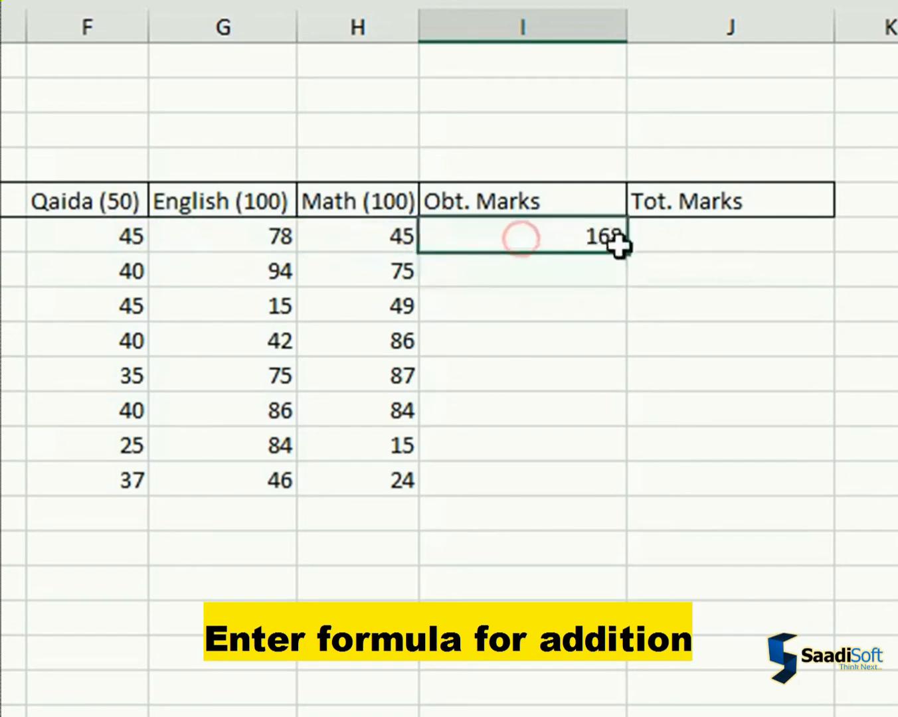
{"action": "left_click_drag", "start_coordinate": [626, 254], "coordinate": [605, 491]}
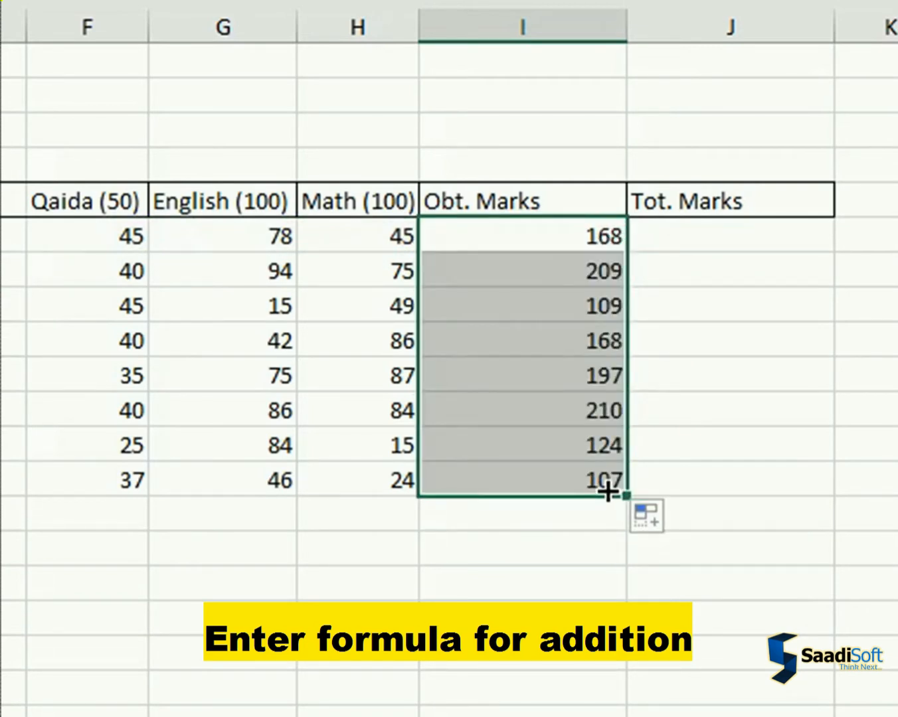
Enter 250 as the first student's Tot. Marks in J6 and fill it down to J13
{"action": "left_click", "coordinate": [699, 232]}
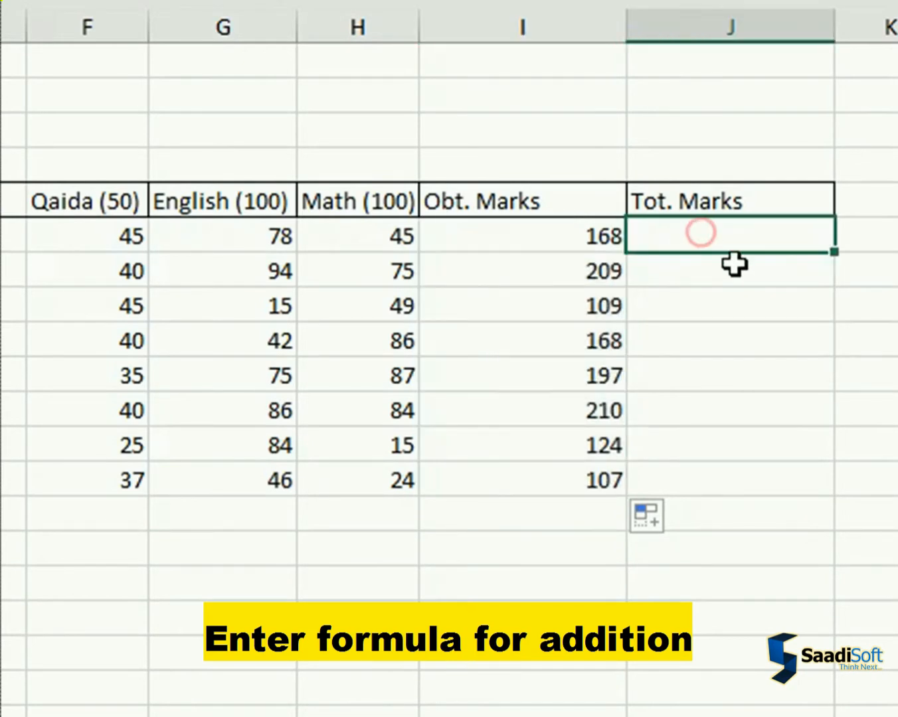
{"action": "type", "text": "250"}
{"action": "key", "text": "Return"}
{"action": "key", "text": "Up"}
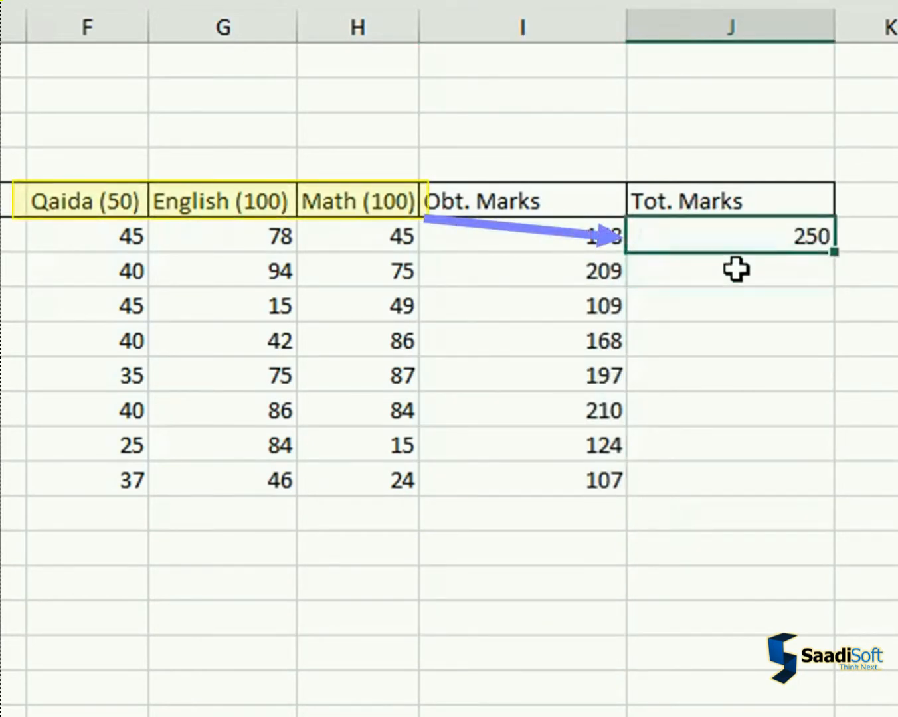
{"action": "double_click", "coordinate": [835, 253]}
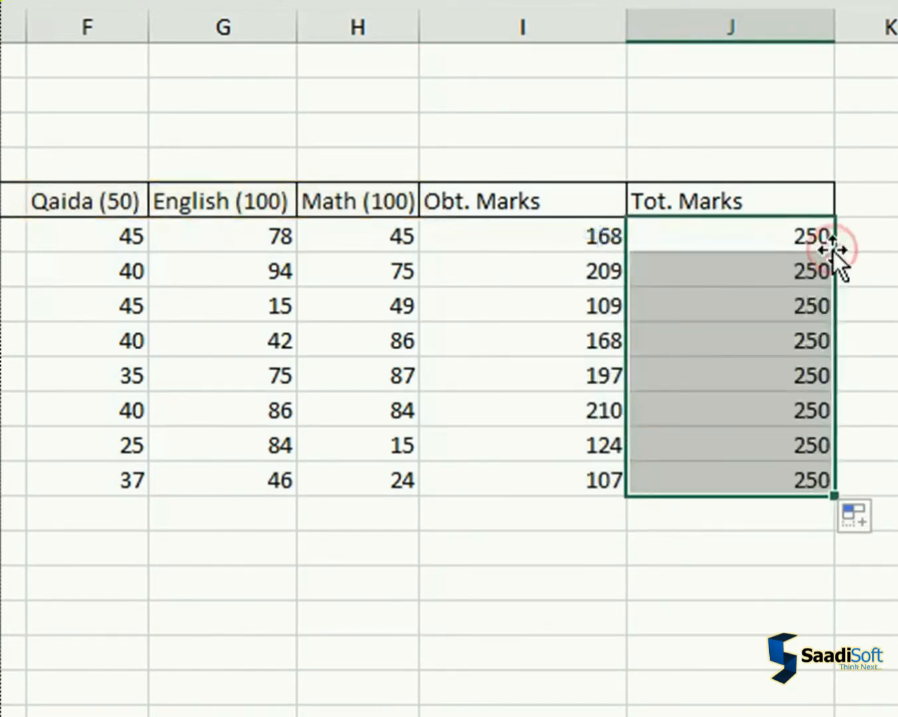
{"action": "left_click", "coordinate": [734, 541]}
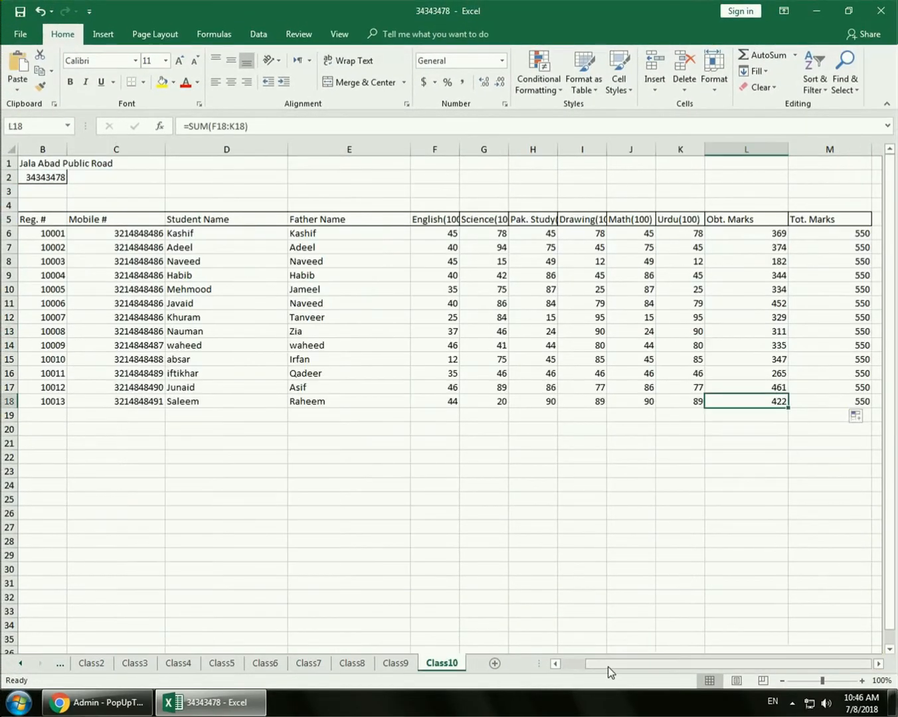
On the Class10 sheet, adjust the widths of the name and subject columns D to I to fit their contents
{"action": "left_click", "coordinate": [618, 663]}
{"action": "double_click", "coordinate": [410, 149]}
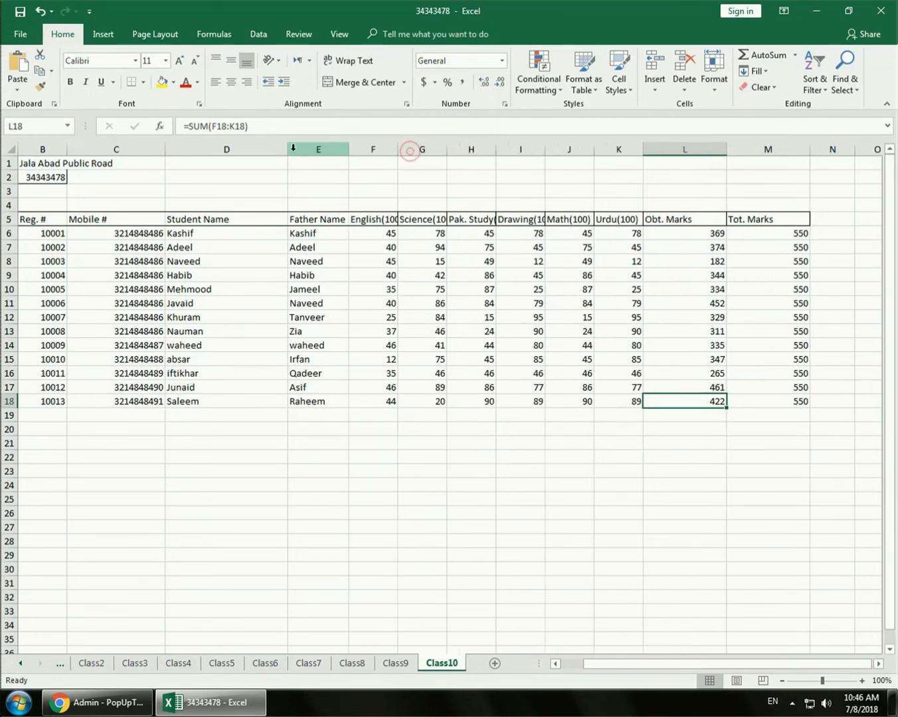
{"action": "double_click", "coordinate": [287, 149]}
{"action": "left_click_drag", "start_coordinate": [344, 149], "coordinate": [407, 149]}
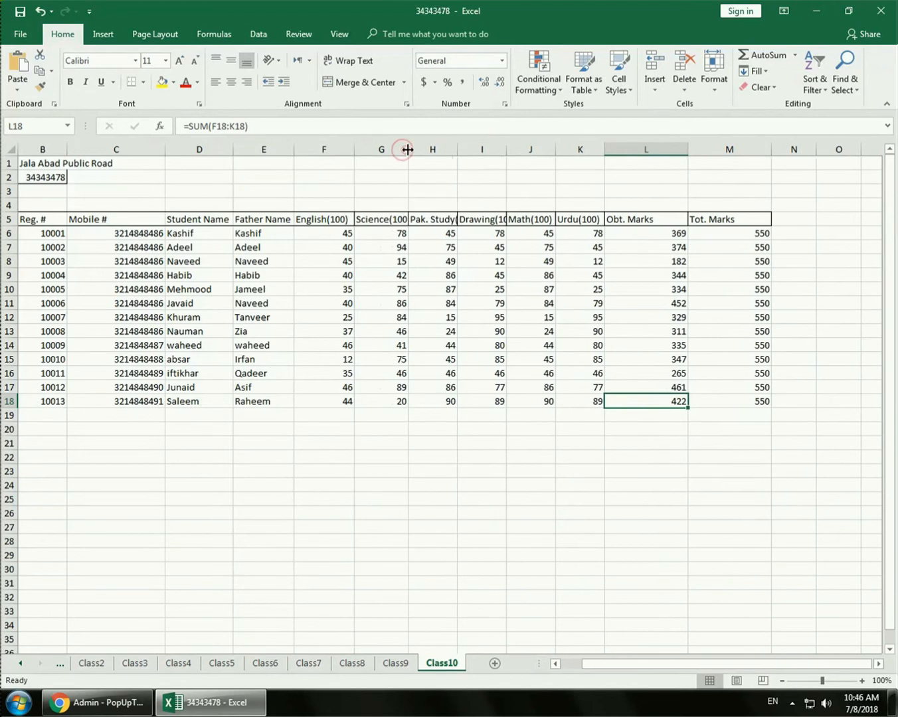
{"action": "double_click", "coordinate": [457, 149]}
{"action": "double_click", "coordinate": [525, 149]}
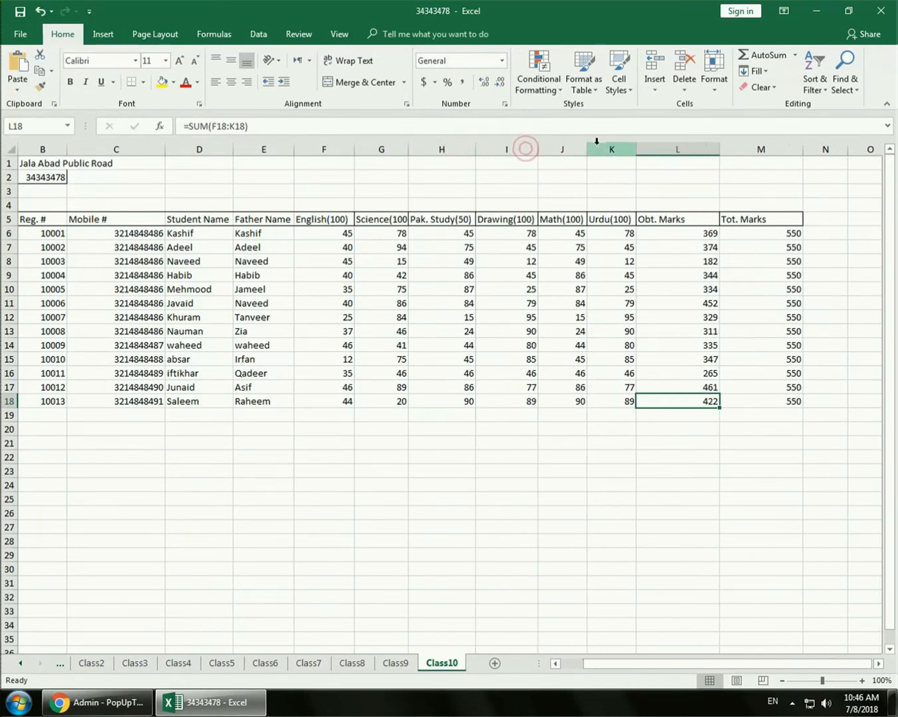
{"action": "double_click", "coordinate": [588, 149]}
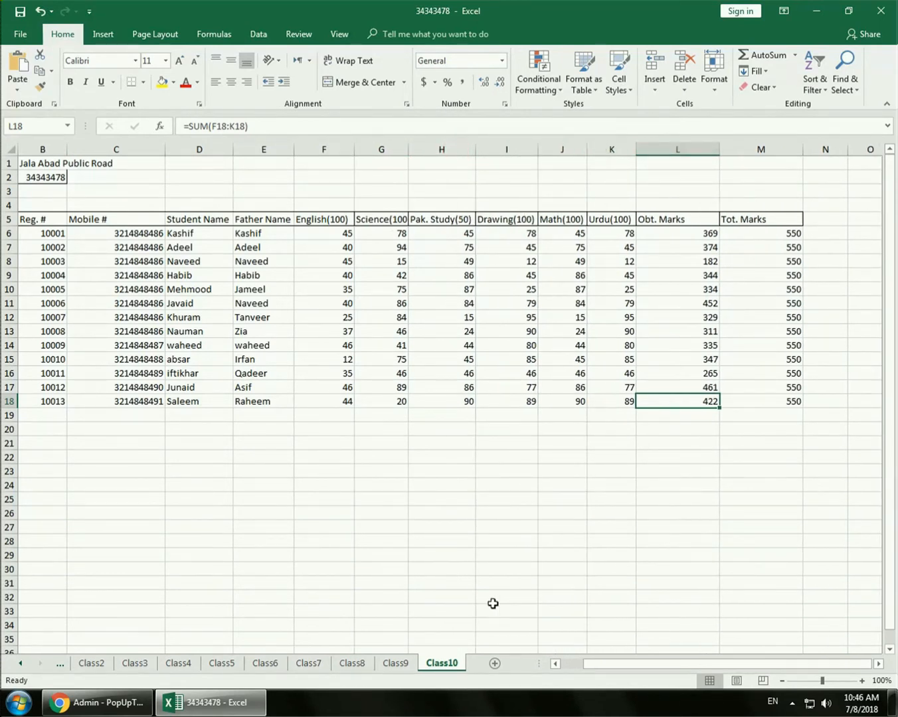
Switch to the Class9 sheet and fit its Student Name and Father Name columns to their contents
{"action": "left_click", "coordinate": [394, 663]}
{"action": "left_click", "coordinate": [415, 556]}
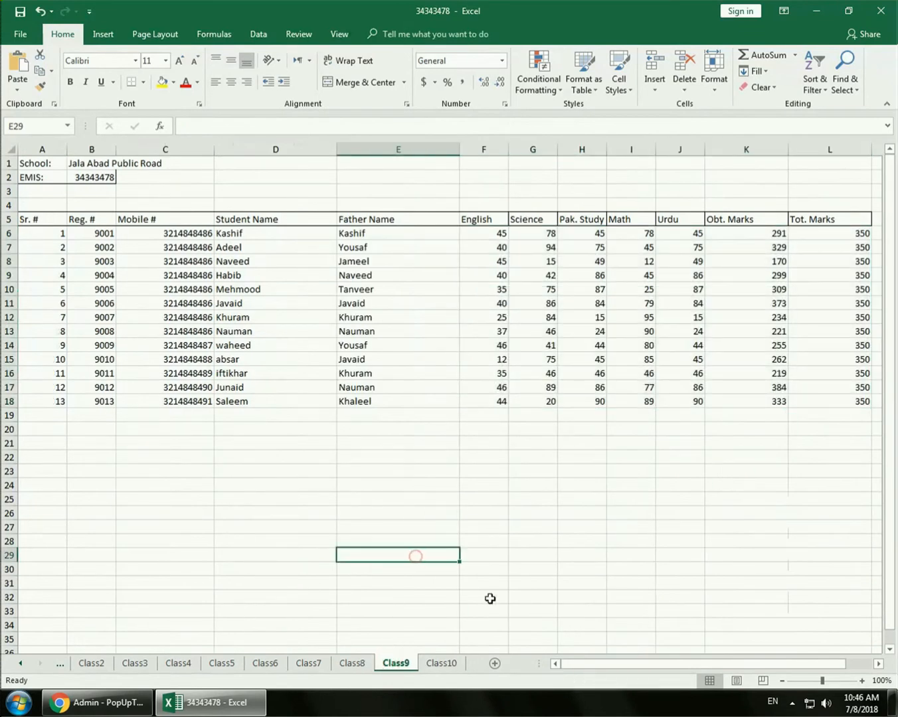
{"action": "key", "text": "ctrl+Page_Up"}
{"action": "left_click", "coordinate": [586, 175]}
{"action": "left_click", "coordinate": [393, 663]}
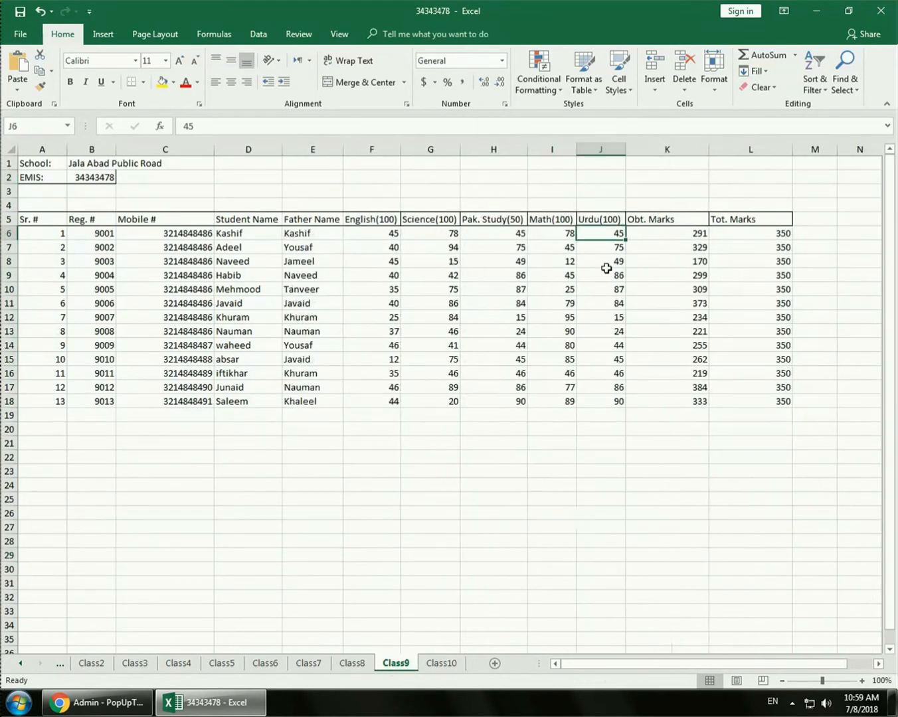
{"action": "left_click", "coordinate": [649, 416]}
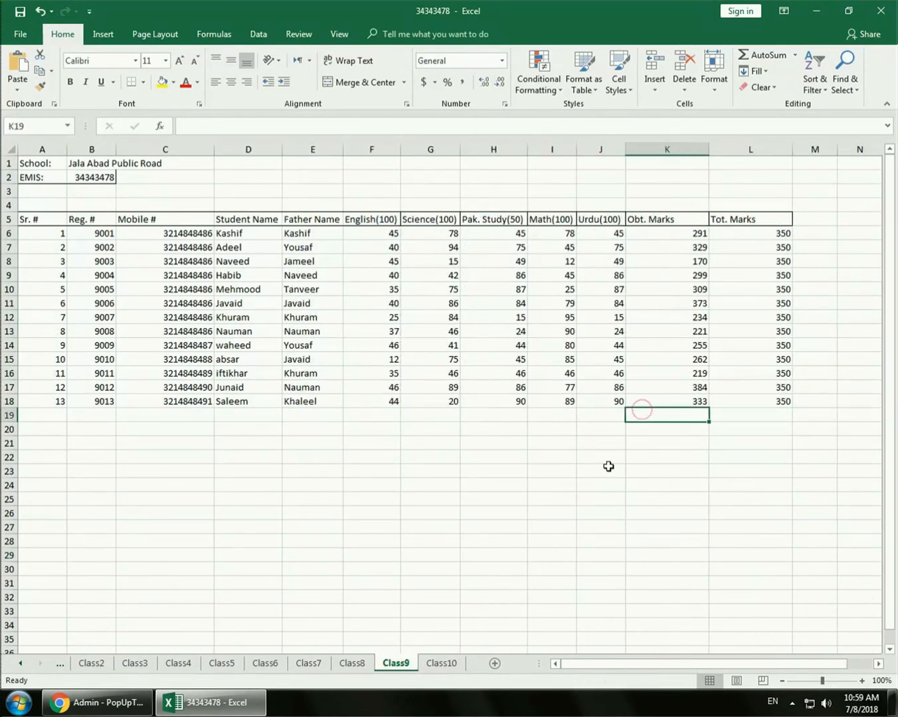
Look through the filled class sheets from Class10 back to Class1, checking subject headers, marks and totals
{"action": "left_click", "coordinate": [439, 663]}
{"action": "left_click", "coordinate": [399, 666]}
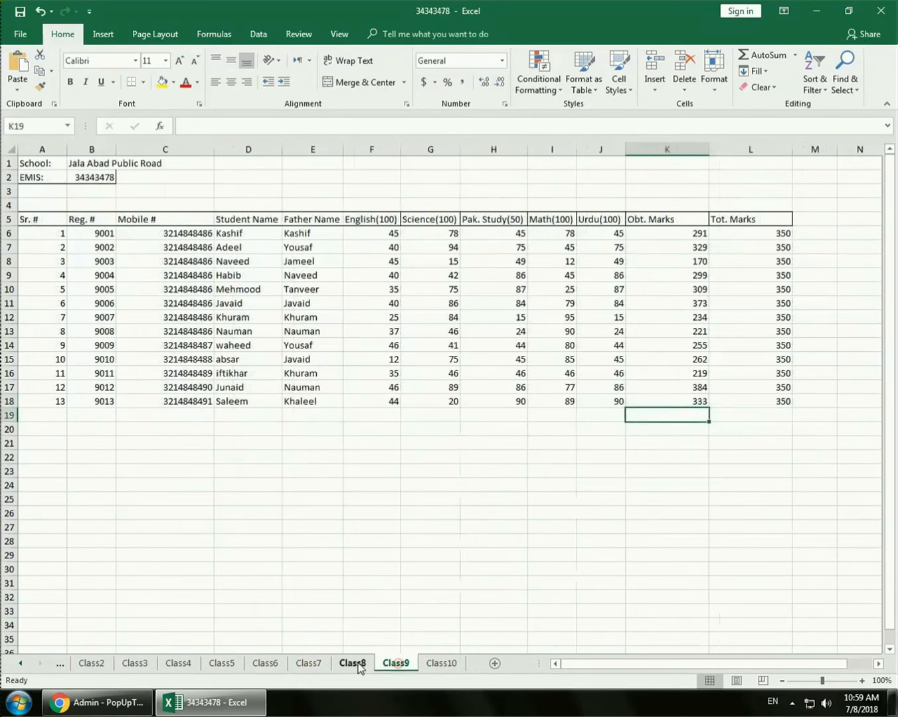
{"action": "left_click", "coordinate": [353, 664]}
{"action": "left_click", "coordinate": [308, 663]}
{"action": "left_click", "coordinate": [266, 662]}
{"action": "left_click", "coordinate": [221, 663]}
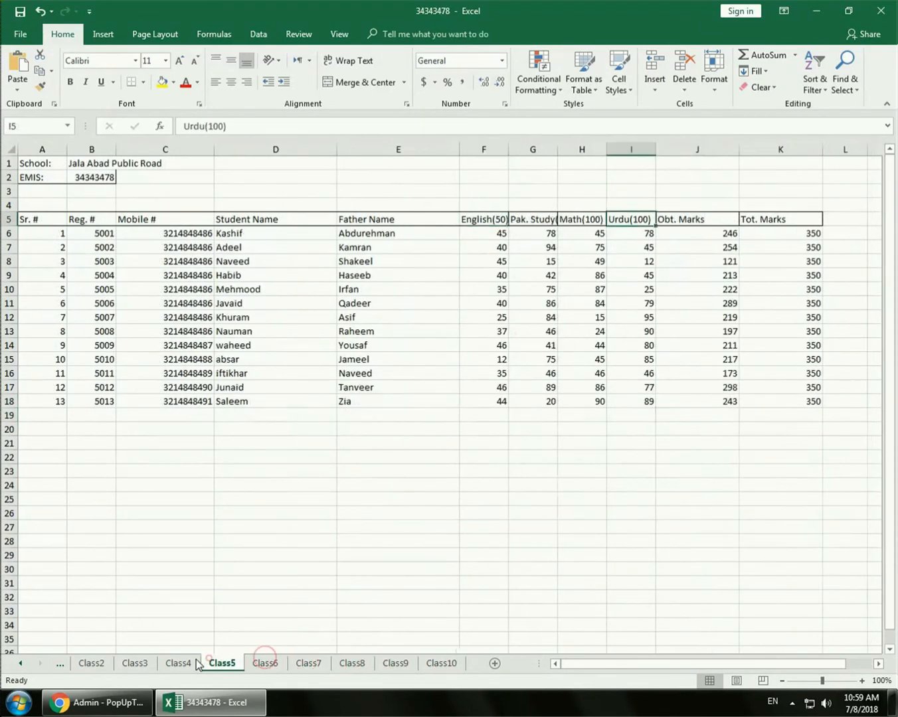
{"action": "left_click", "coordinate": [178, 663]}
{"action": "left_click", "coordinate": [122, 667]}
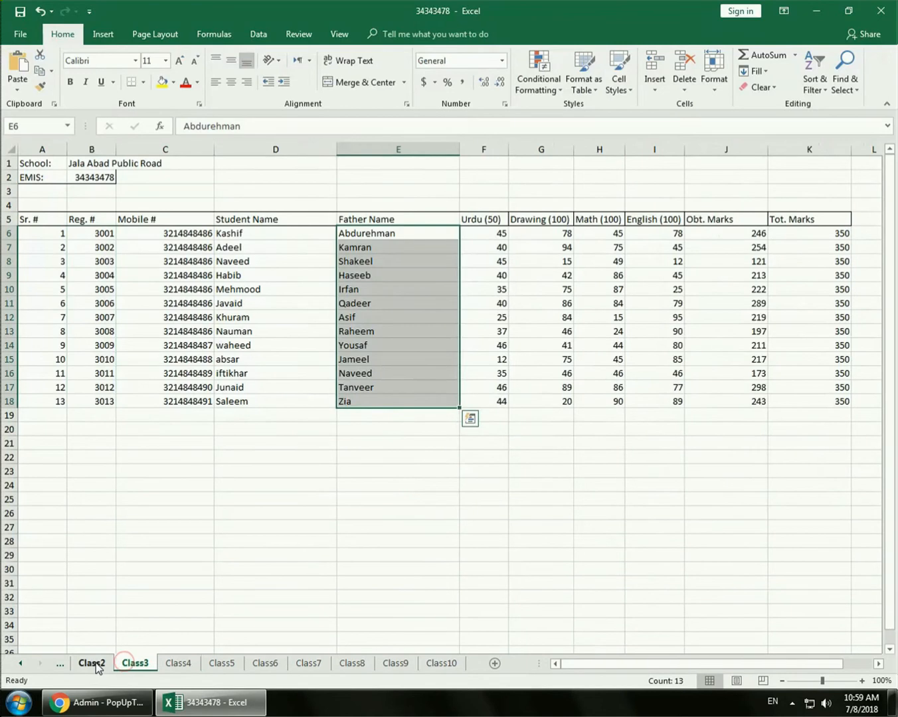
{"action": "left_click", "coordinate": [243, 569]}
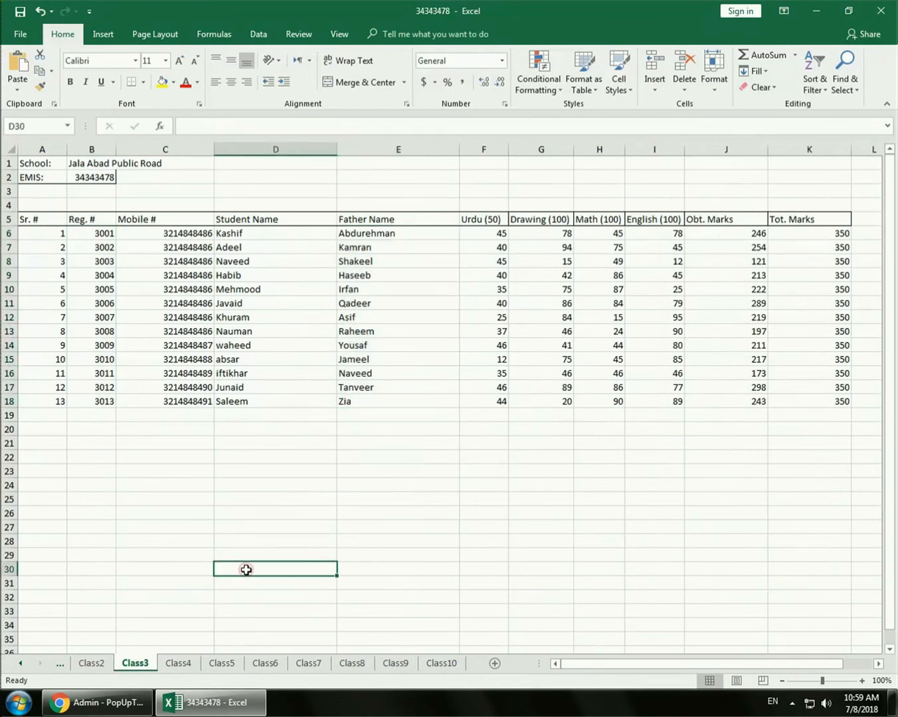
{"action": "left_click", "coordinate": [91, 663]}
{"action": "left_click", "coordinate": [58, 663]}
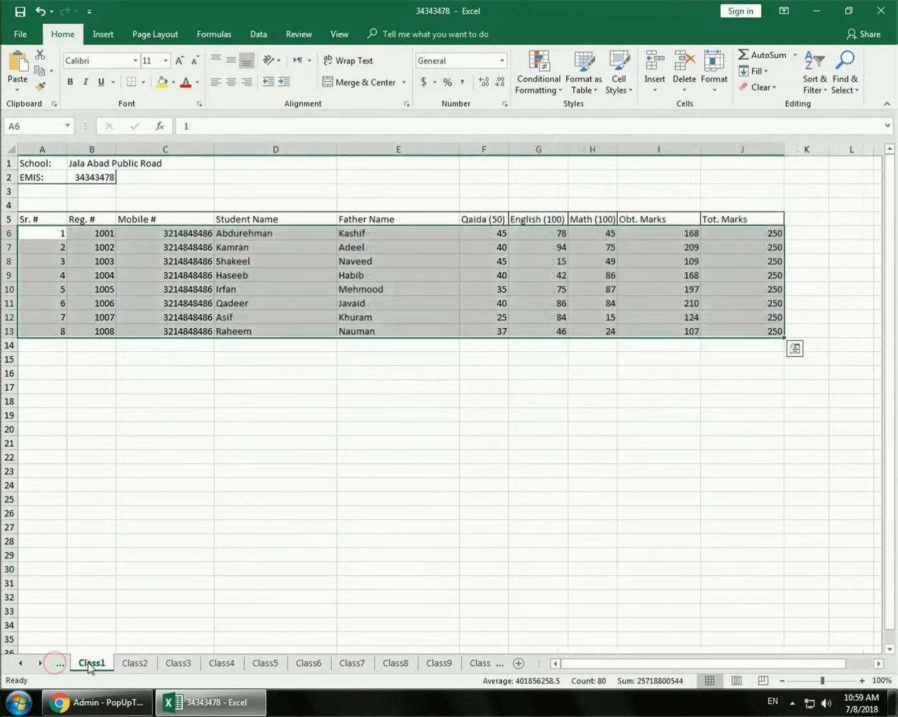
Clear the range selection on the Class1 sheet, then close the result workbook and save its changes
{"action": "left_click", "coordinate": [141, 578]}
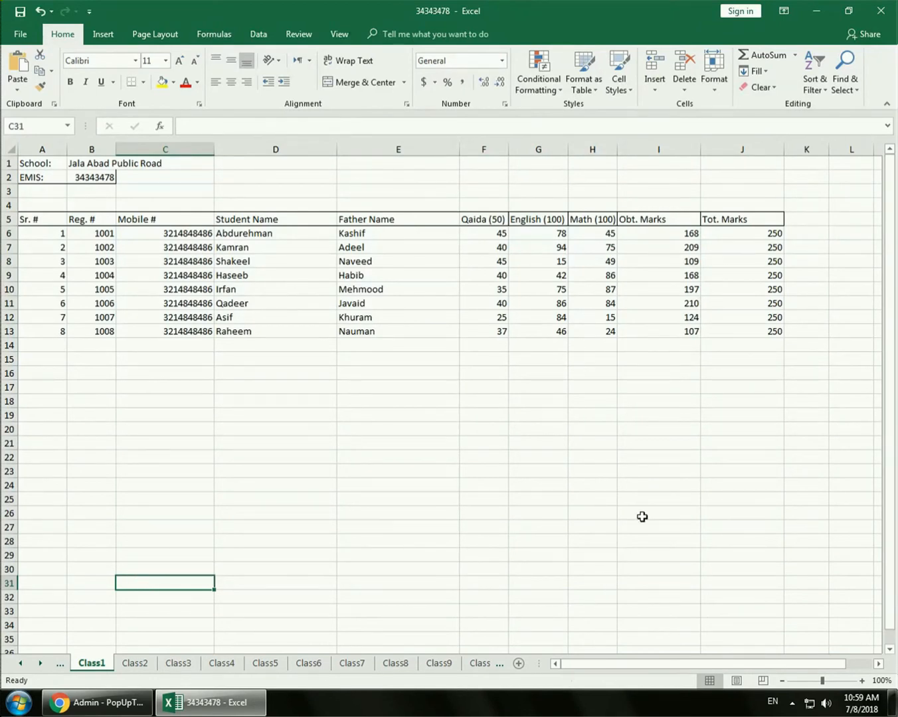
{"action": "left_click", "coordinate": [888, 18]}
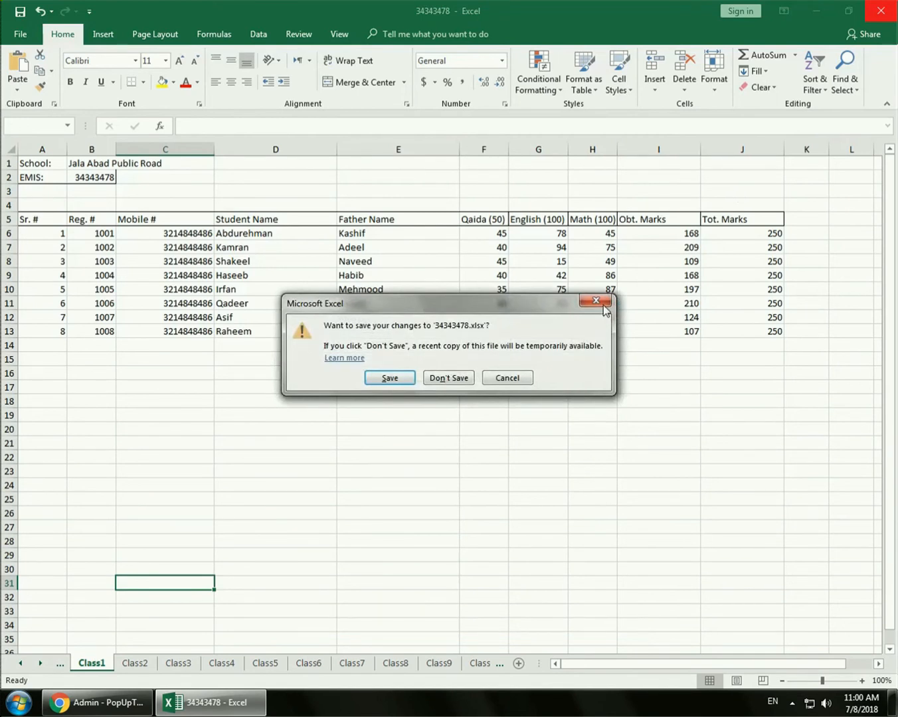
{"action": "left_click", "coordinate": [391, 379]}
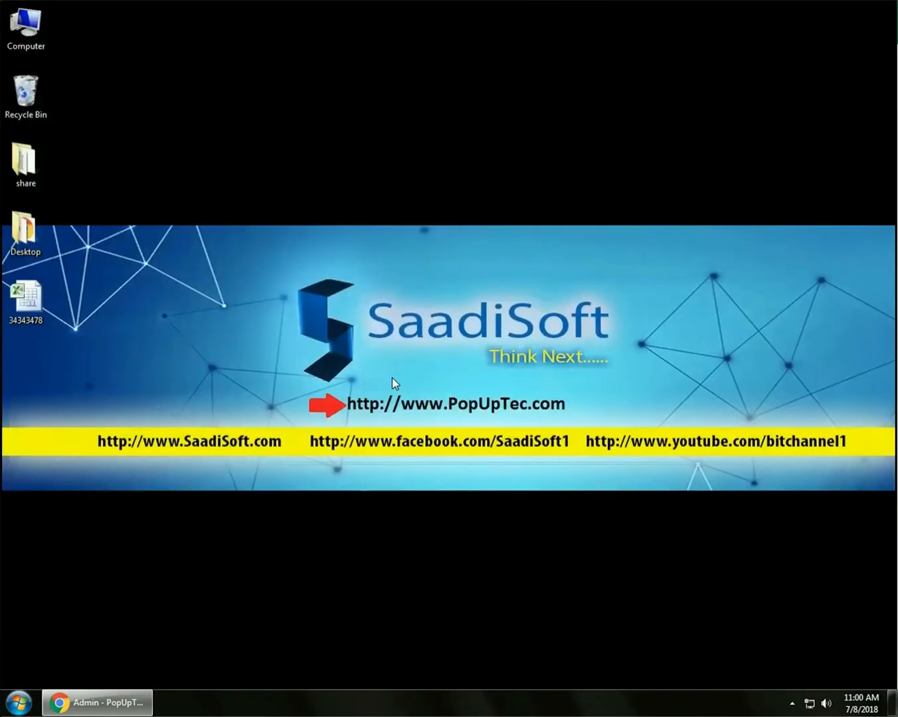